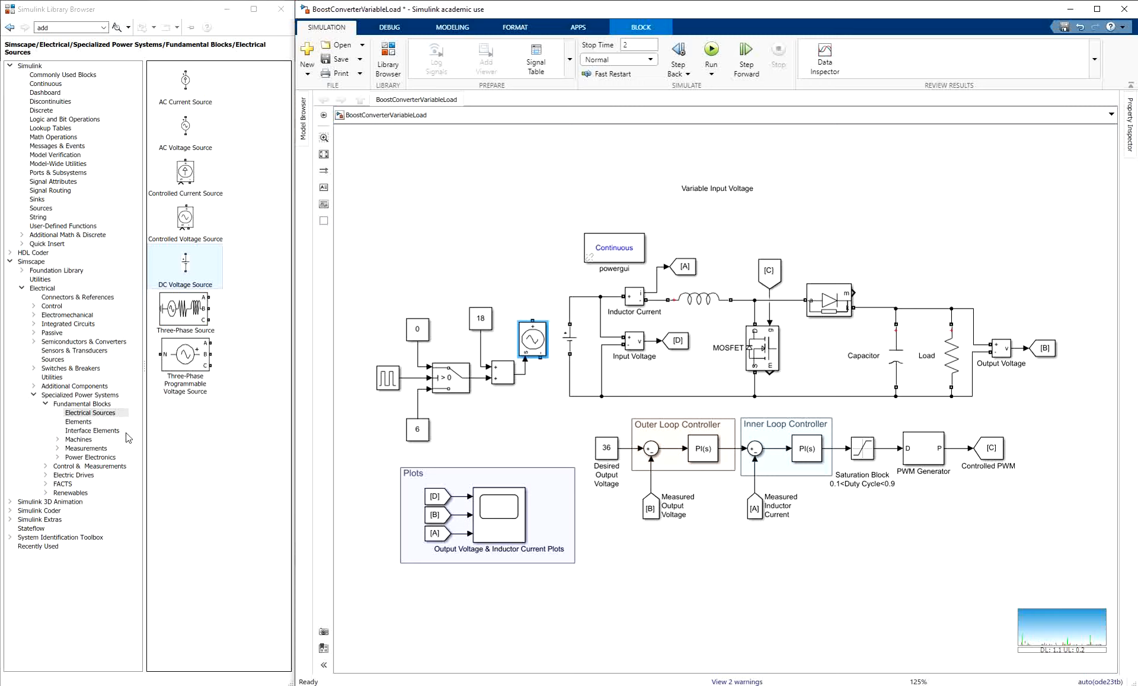
Locate the Controlled Voltage Source among the specialized electrical sources, and the Pulse Generator and Constant among the Simulink sources.
left_click(88, 413)
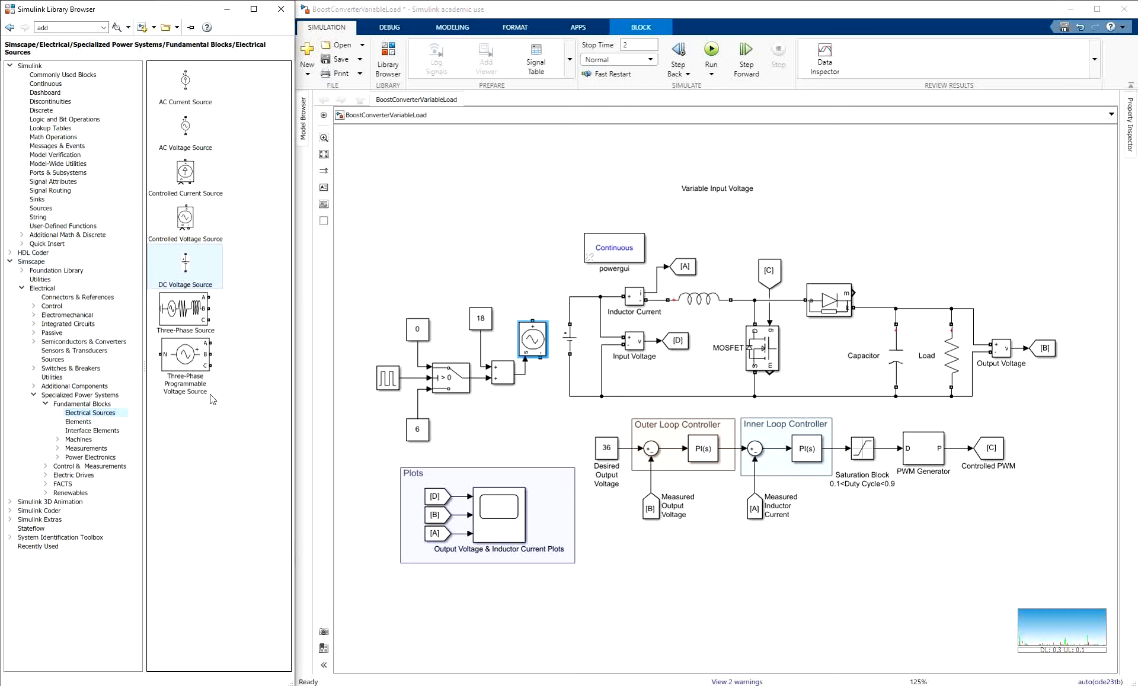
left_click(188, 219)
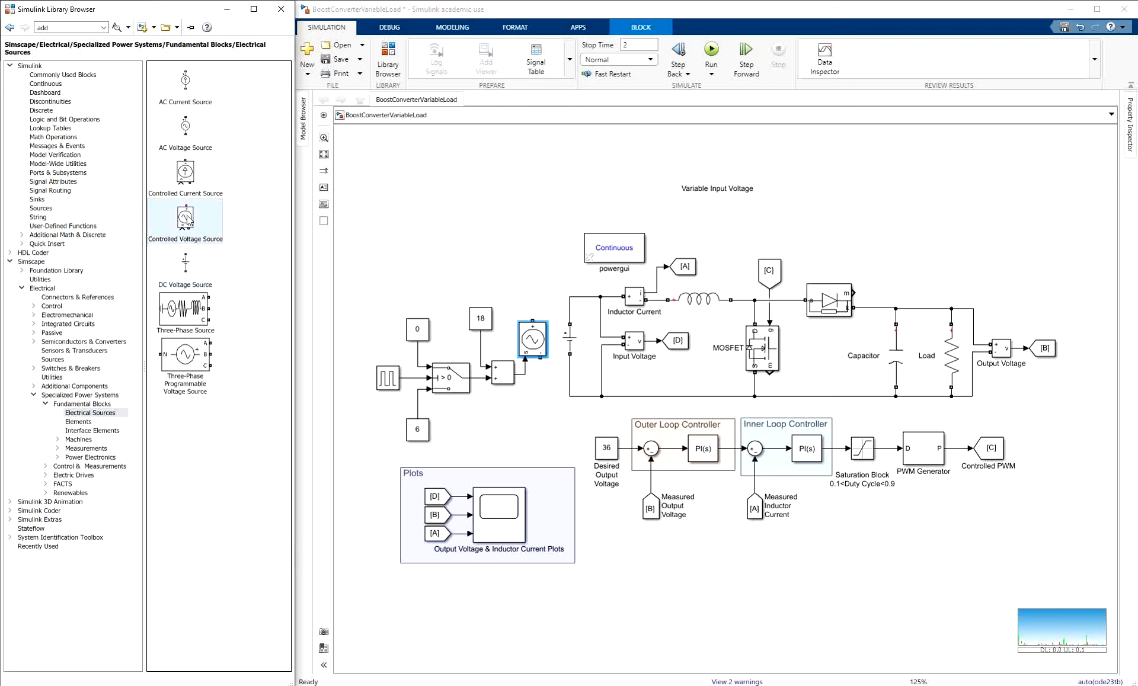
mouse_move(190, 240)
left_click(45, 208)
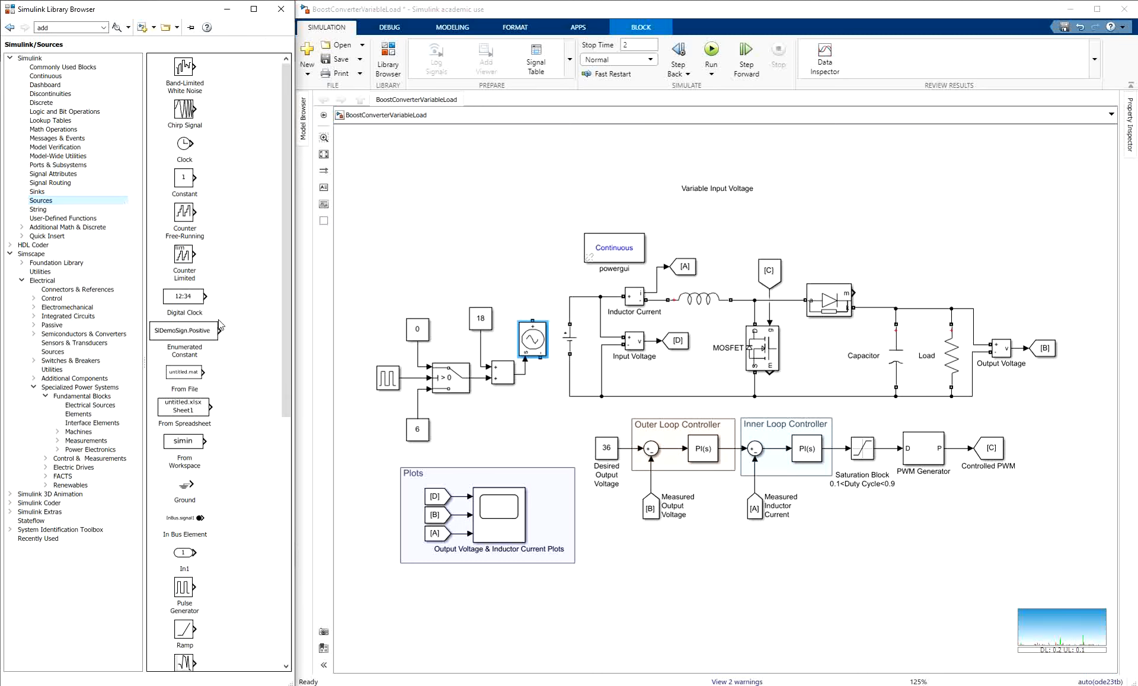
scroll(219, 325, "down", 3)
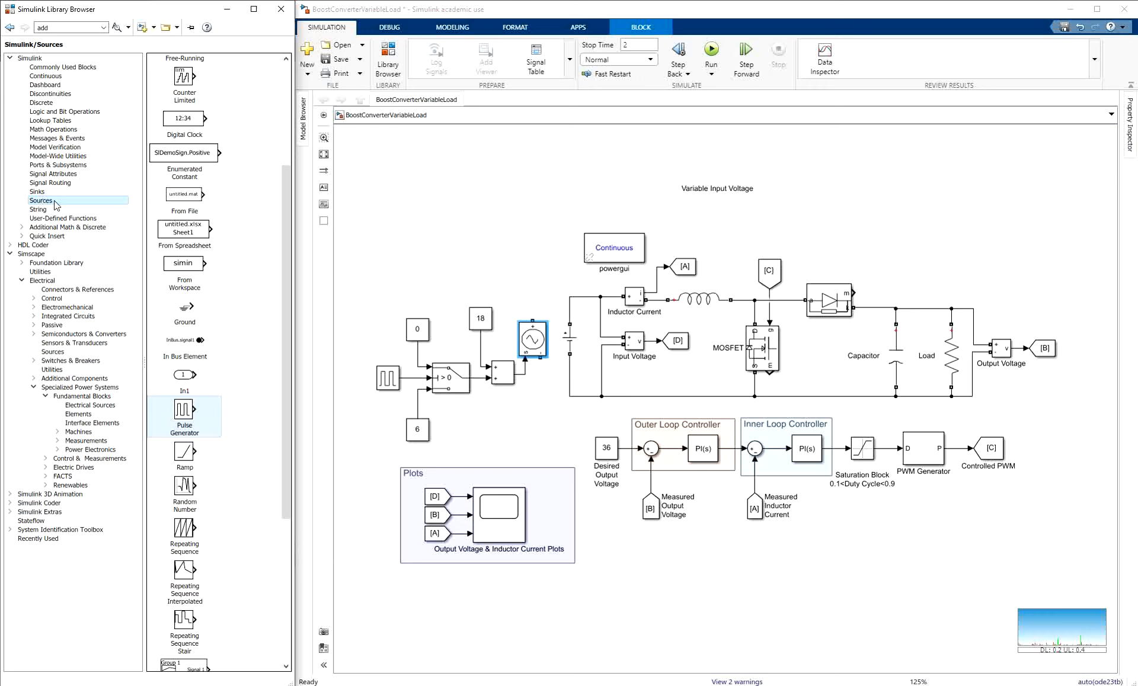
scroll(223, 205, "up", 3)
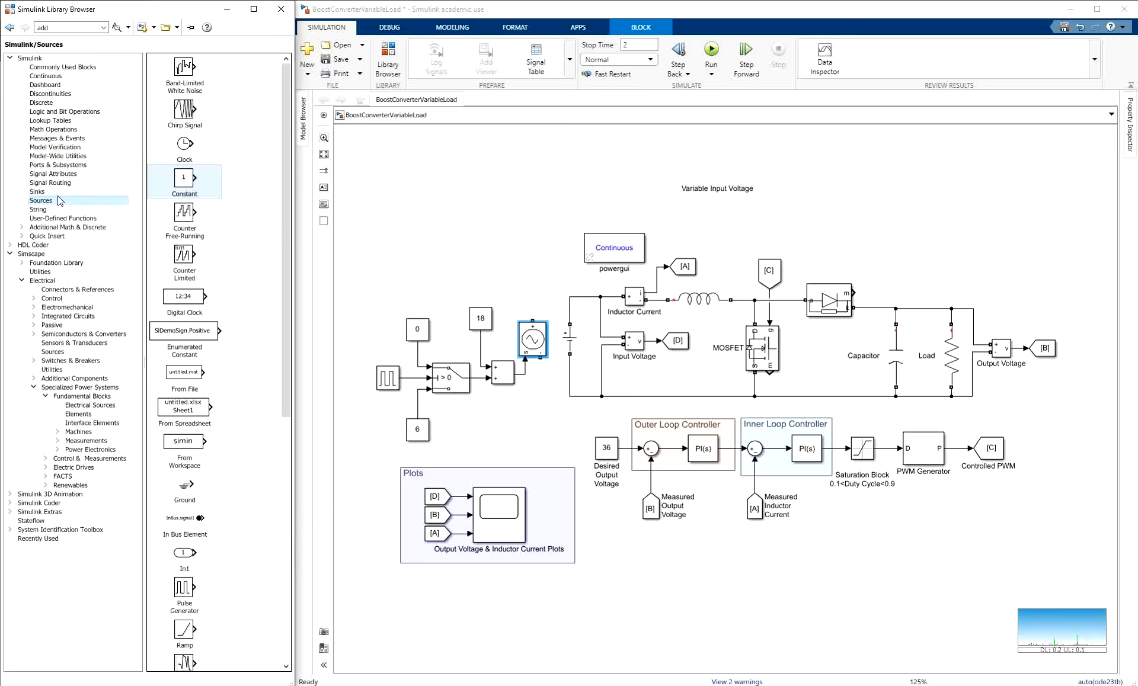
Locate the Add block in the Math Operations library and the Switch in Commonly Used Blocks, matching them to the model's blocks.
left_click(59, 130)
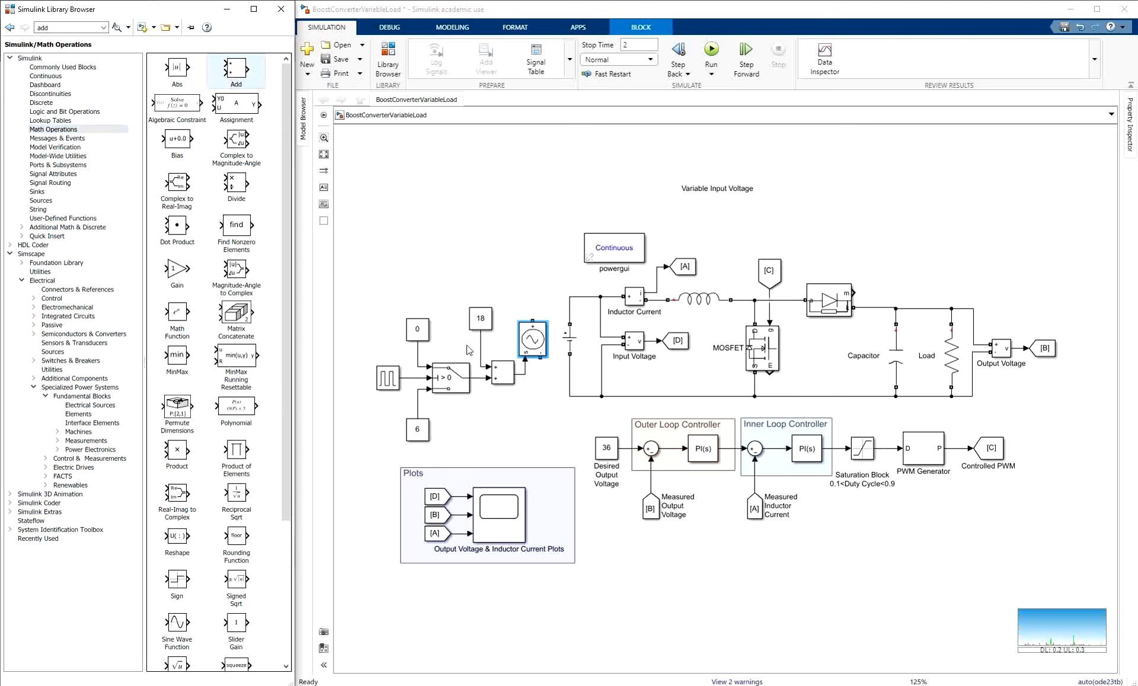
left_click(501, 370)
left_click(501, 371)
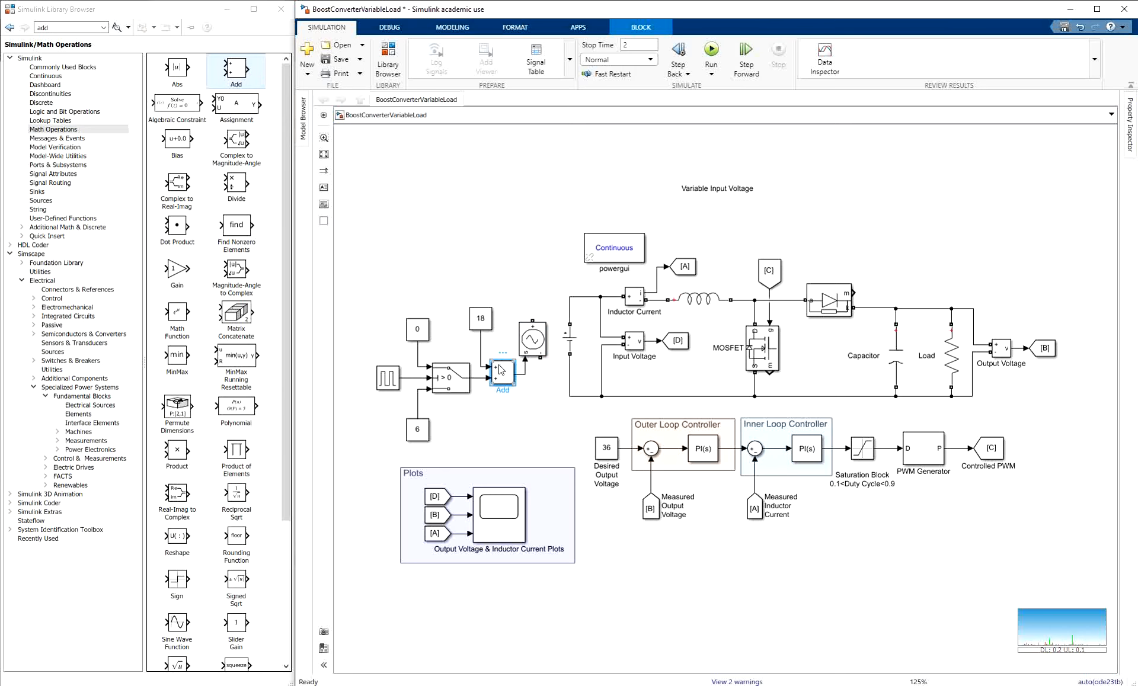
left_click(441, 377)
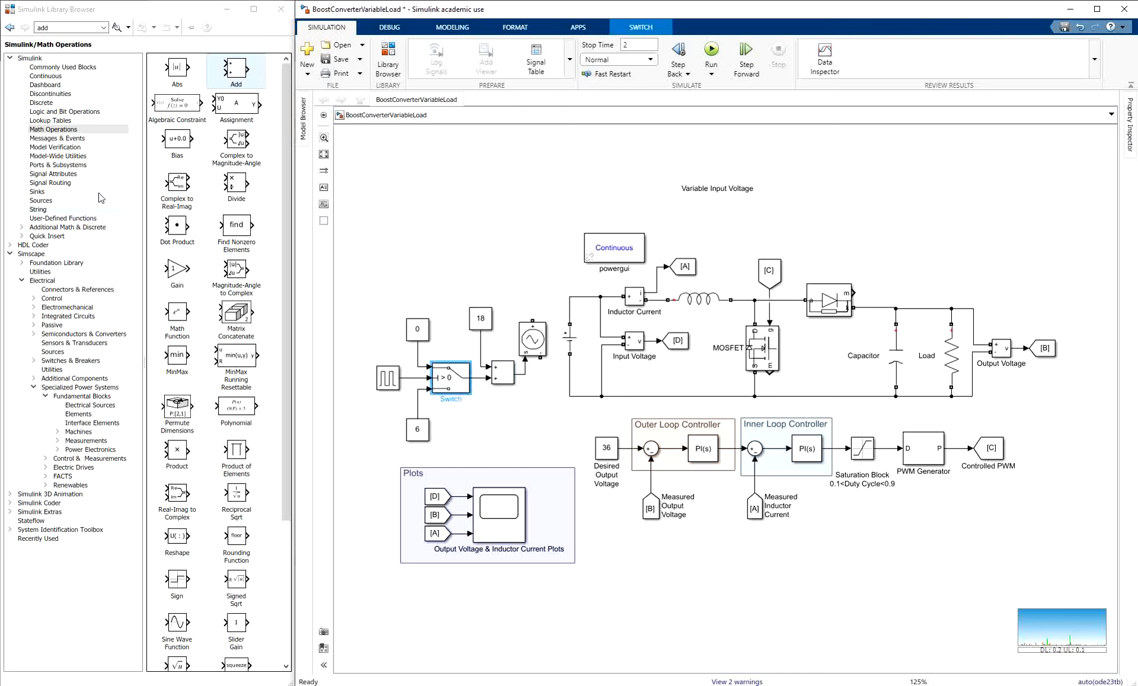
left_click(59, 67)
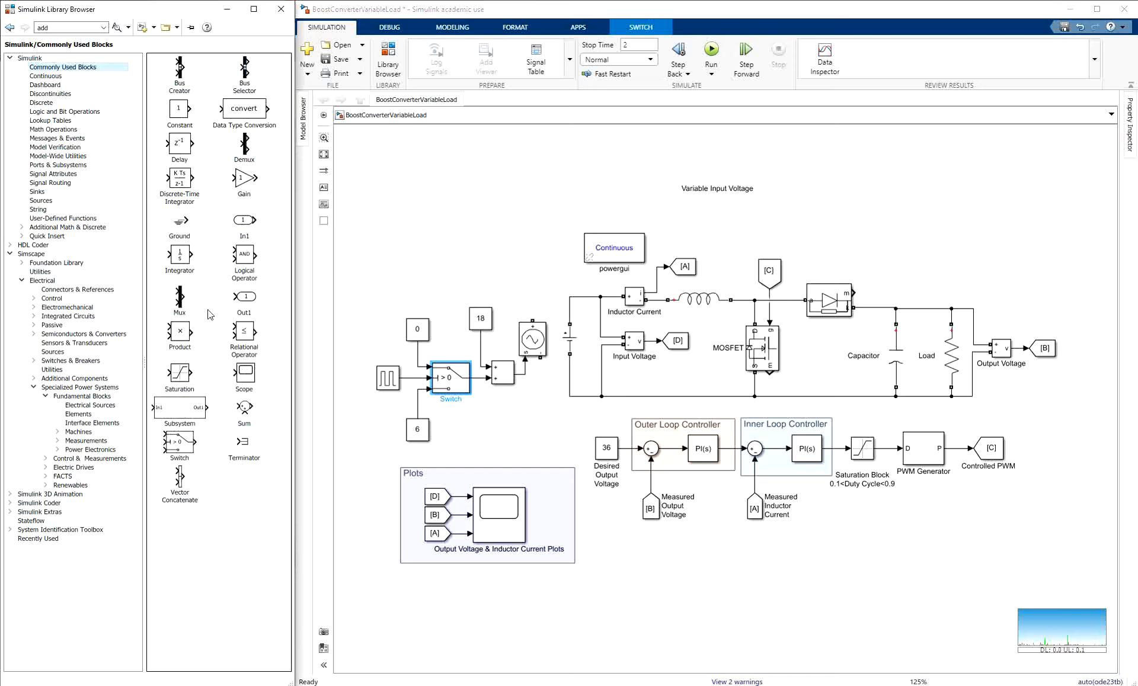
left_click(186, 448)
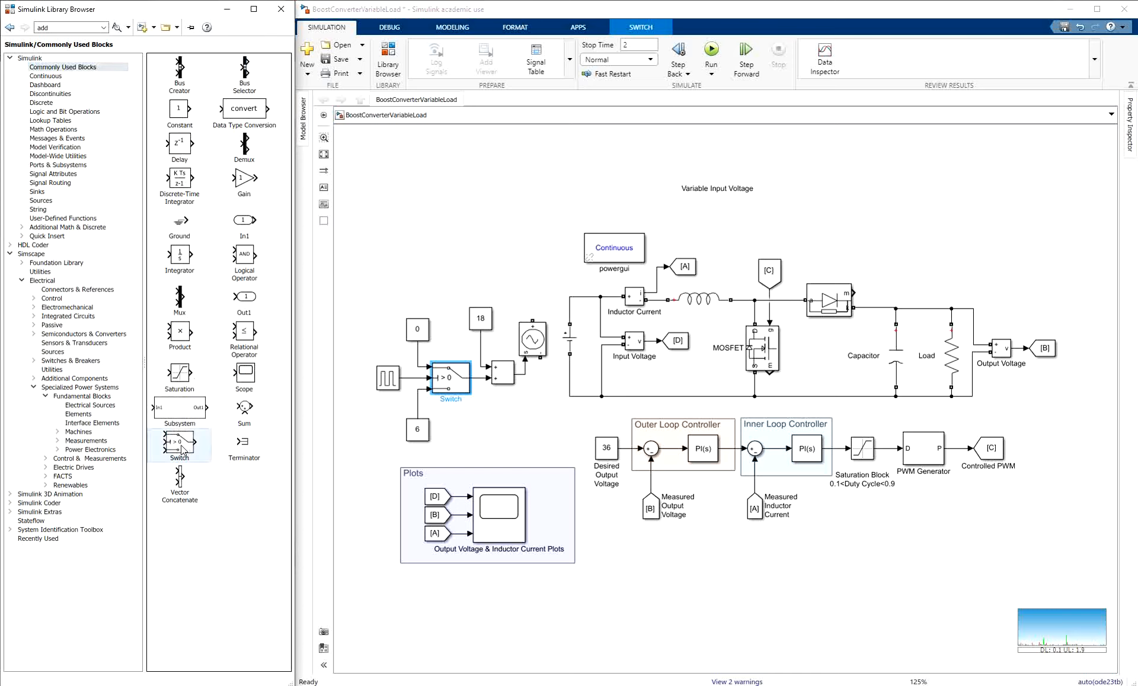
left_click(507, 426)
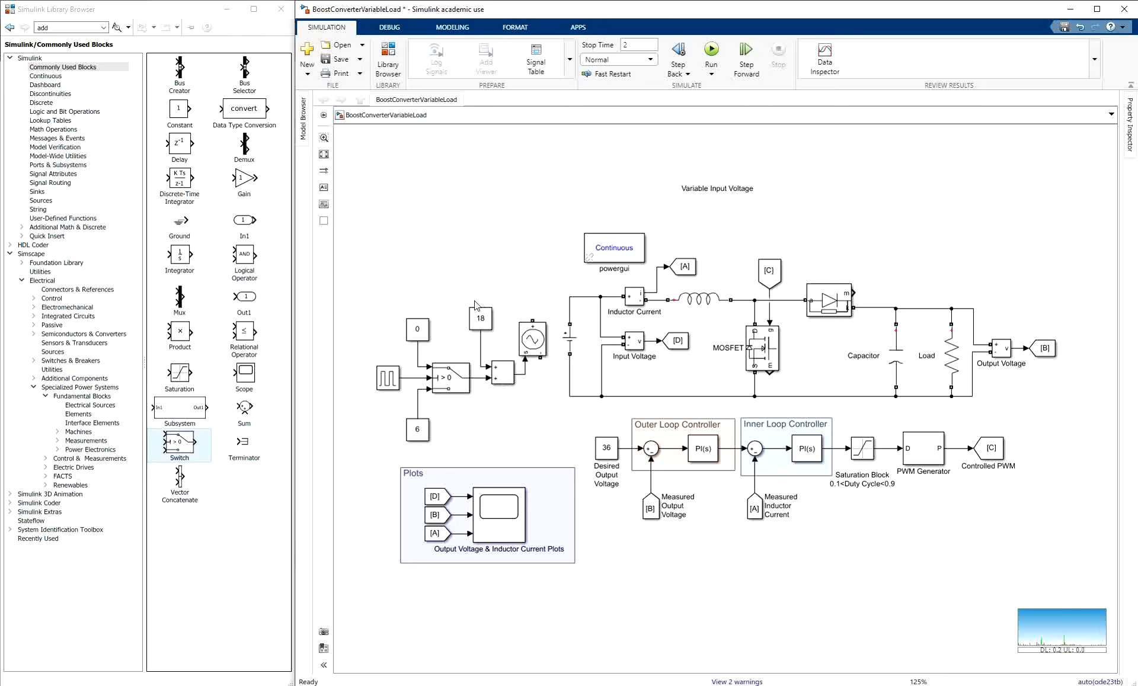
Delete the DC voltage source from the boost converter's input and select its two loose wires.
left_click(569, 342)
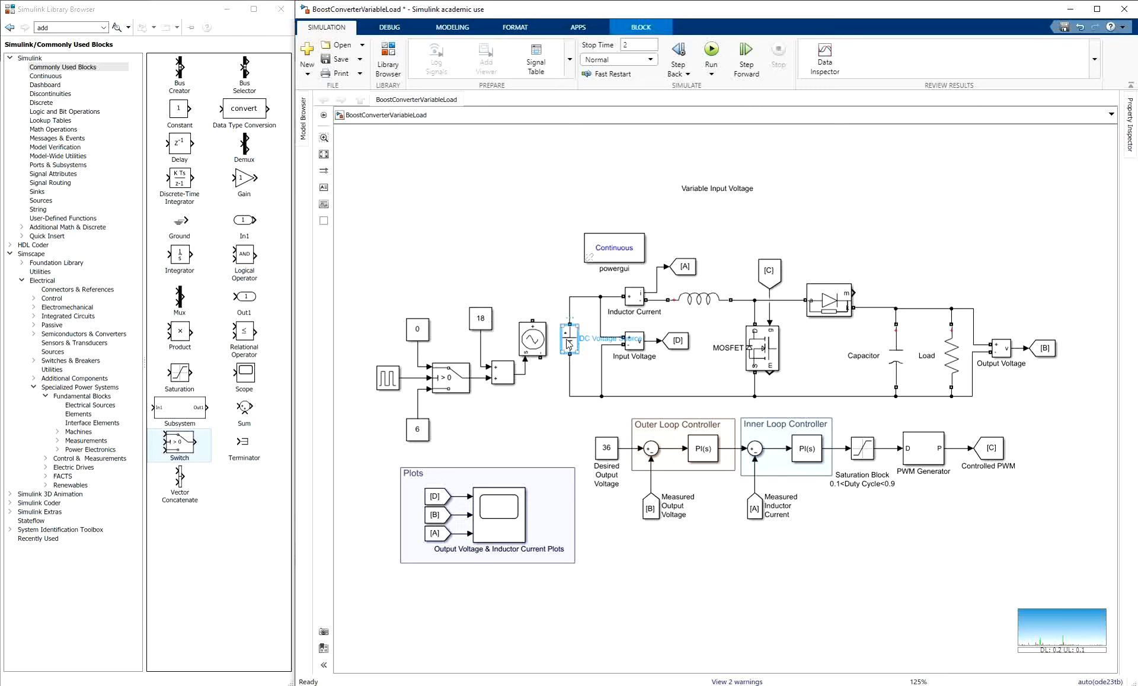
left_click(568, 366)
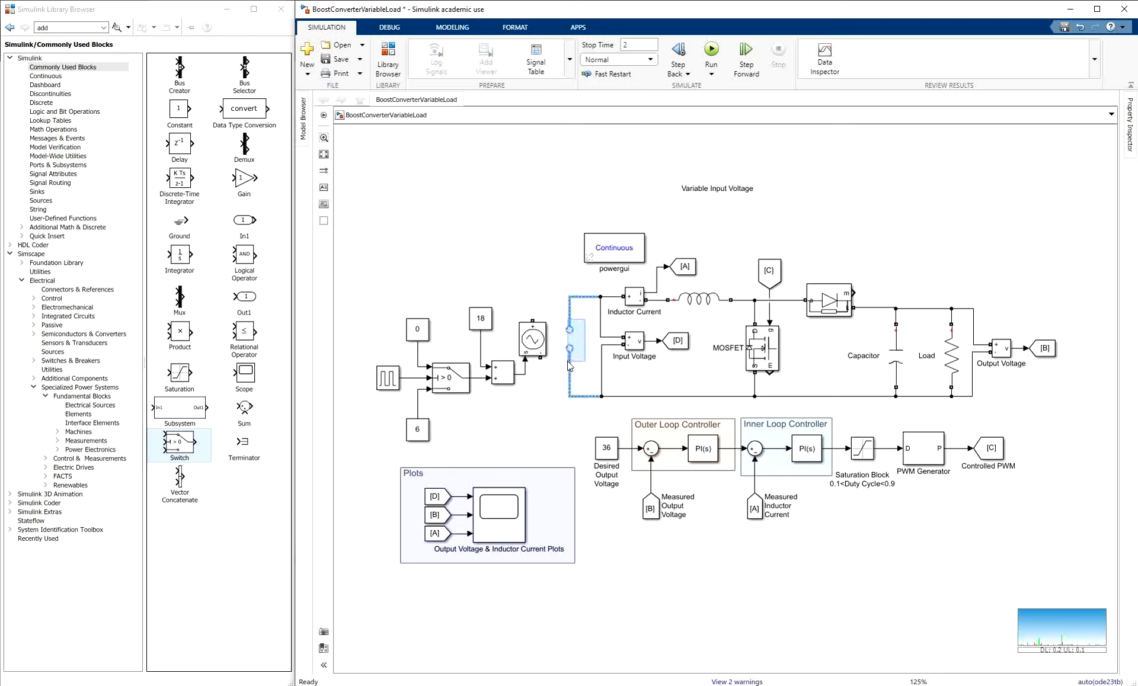
left_click_drag(567, 362, 566, 361)
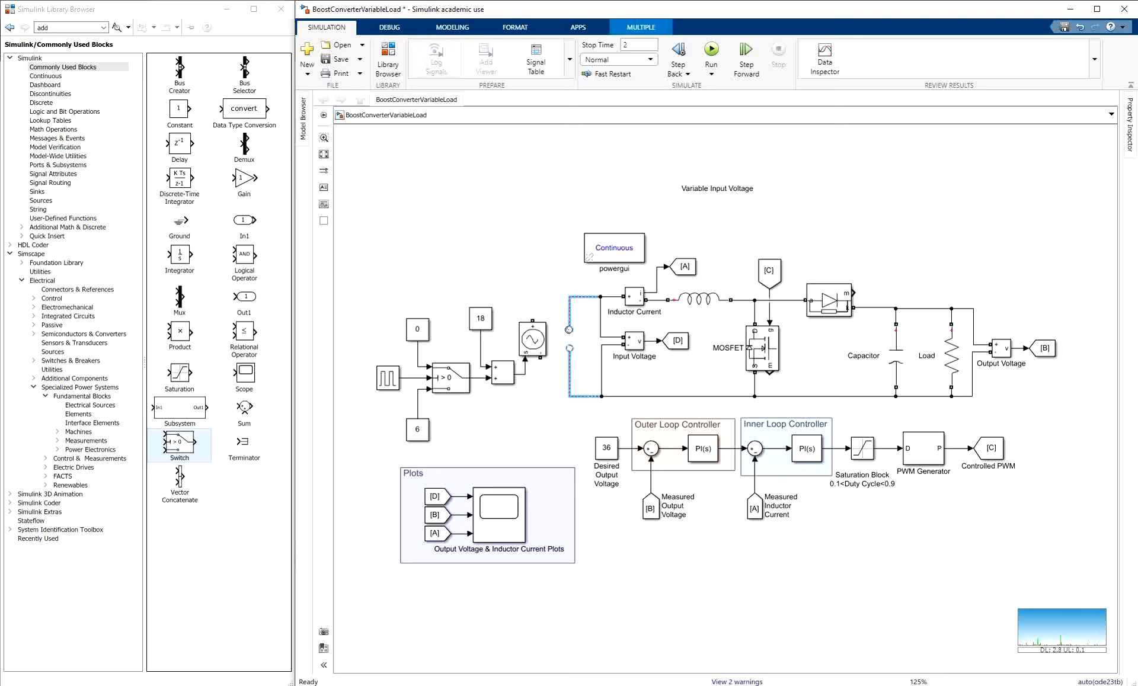
Wire the controlled voltage source into the converter's input in place of the DC source, shifting its whole signal-generating circuit toward the converter.
left_click_drag(531, 319, 567, 352)
left_click_drag(358, 277, 538, 457)
left_click_drag(536, 353, 561, 352)
left_click(425, 257)
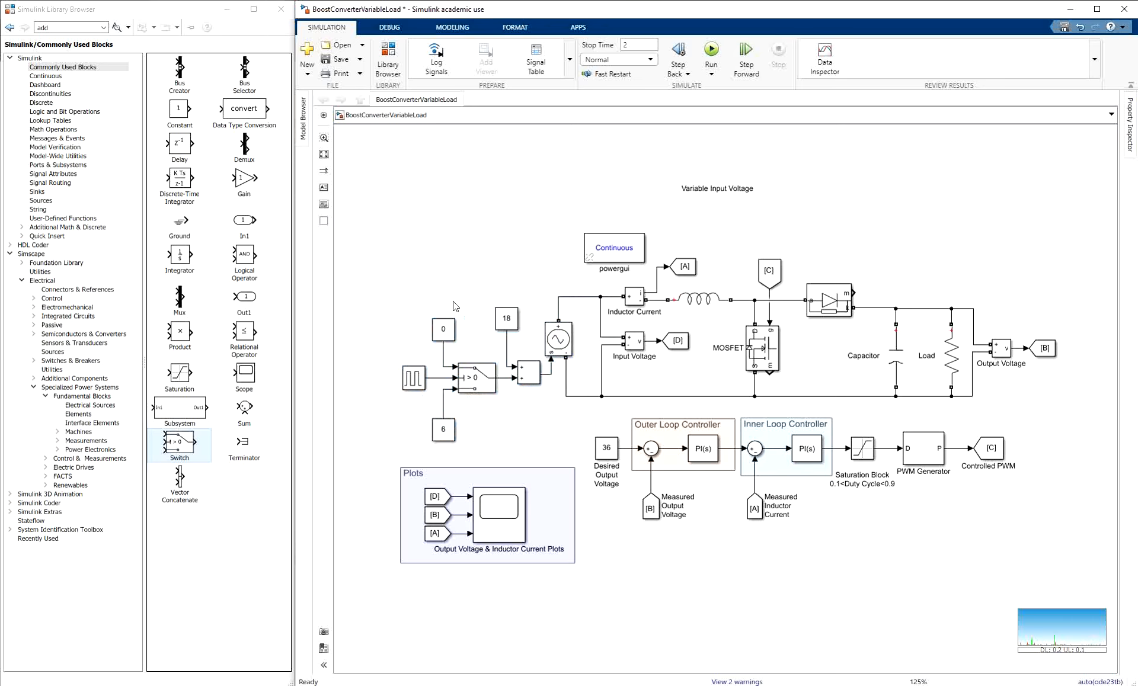
Review the Pulse Generator's period and pulse width parameters, then close its settings without changes.
left_click_drag(454, 305, 437, 282)
left_click_drag(359, 357, 358, 369)
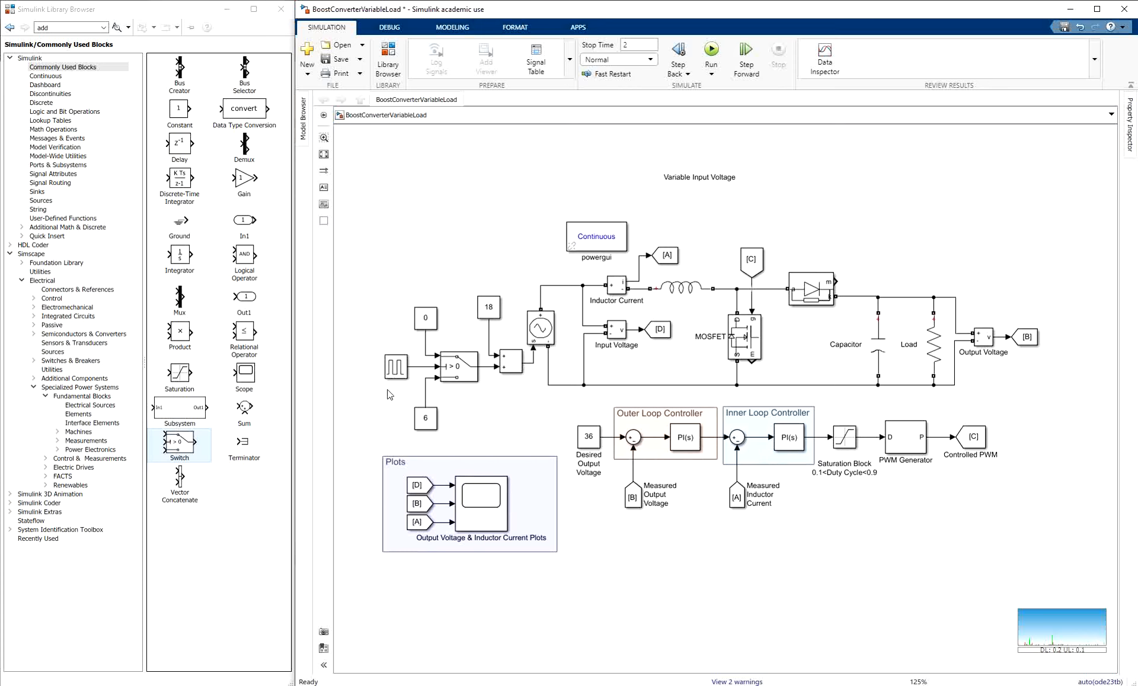
double_click(396, 367)
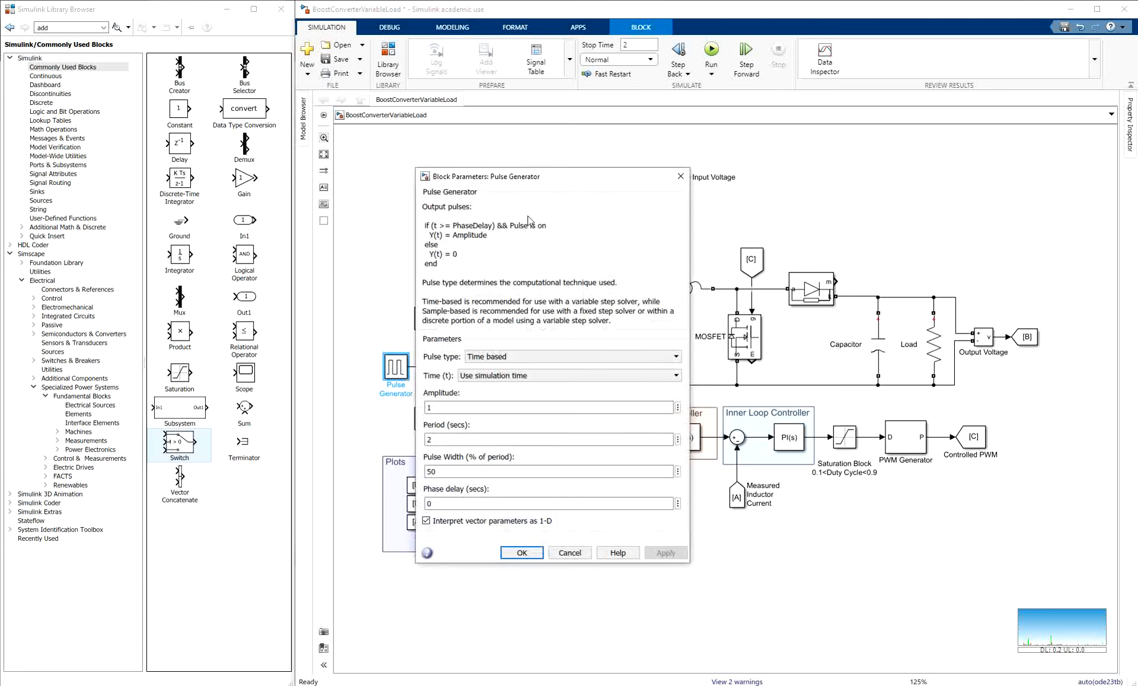
left_click_drag(522, 176, 768, 258)
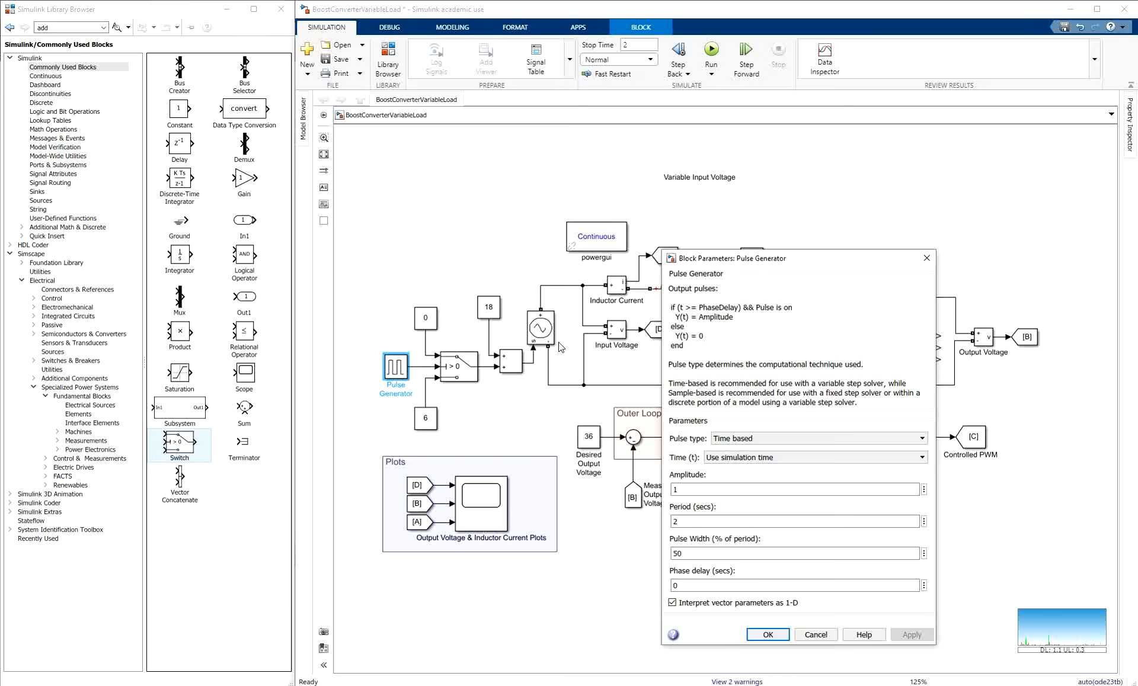
left_click(683, 522)
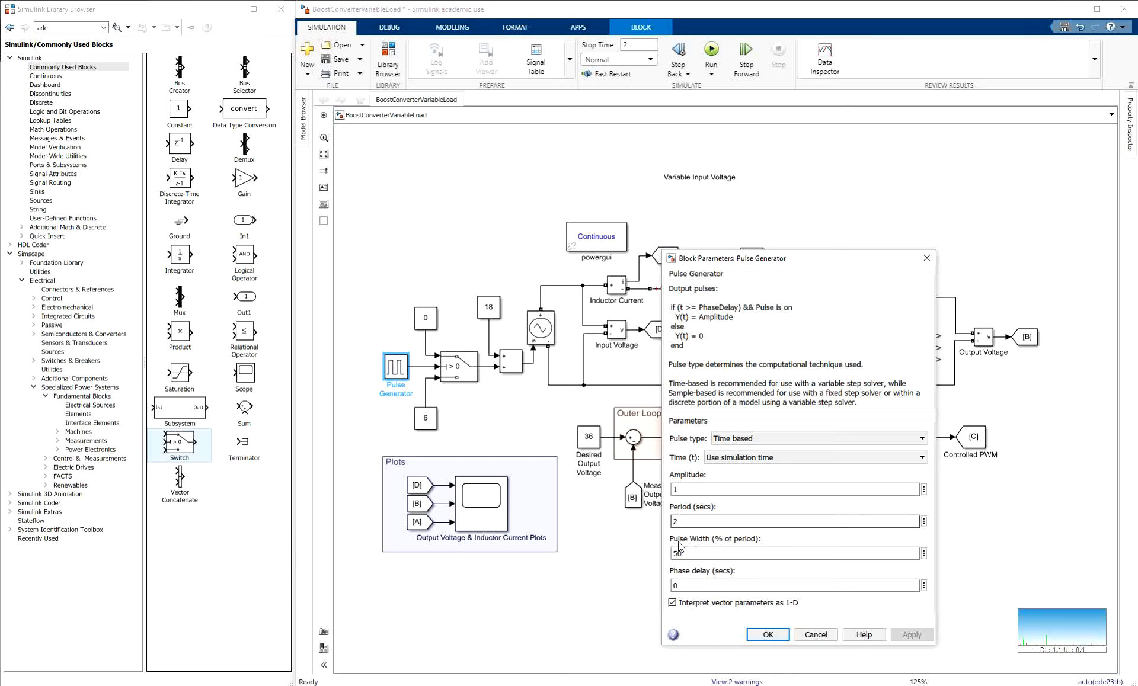
left_click(710, 553)
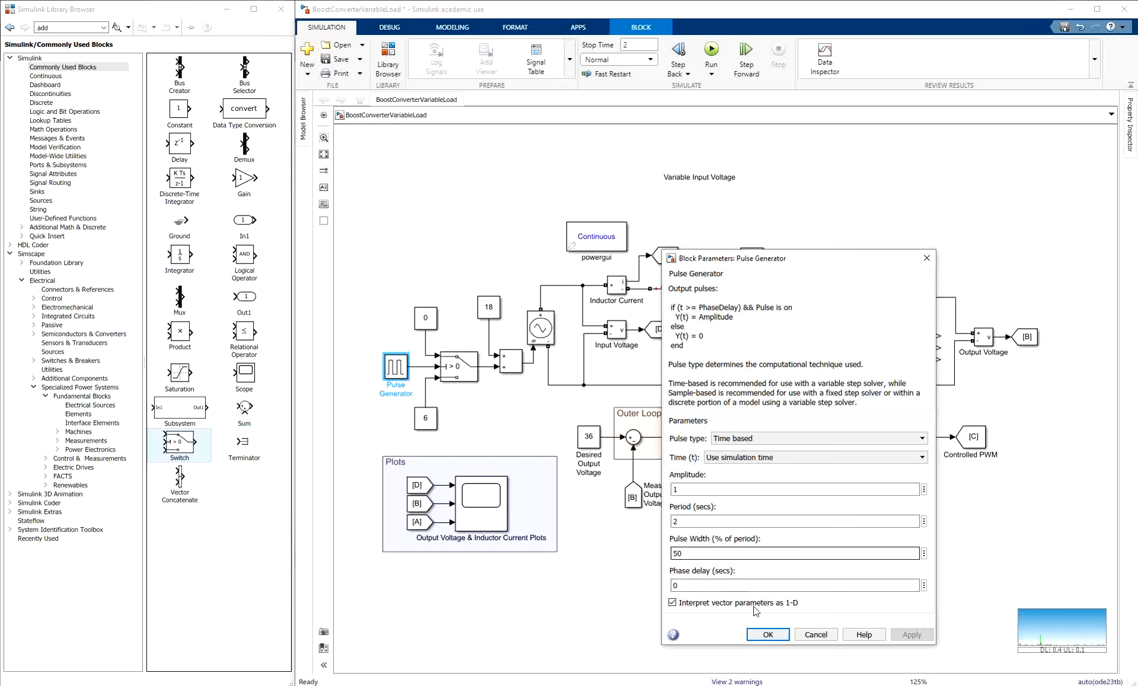
left_click(768, 635)
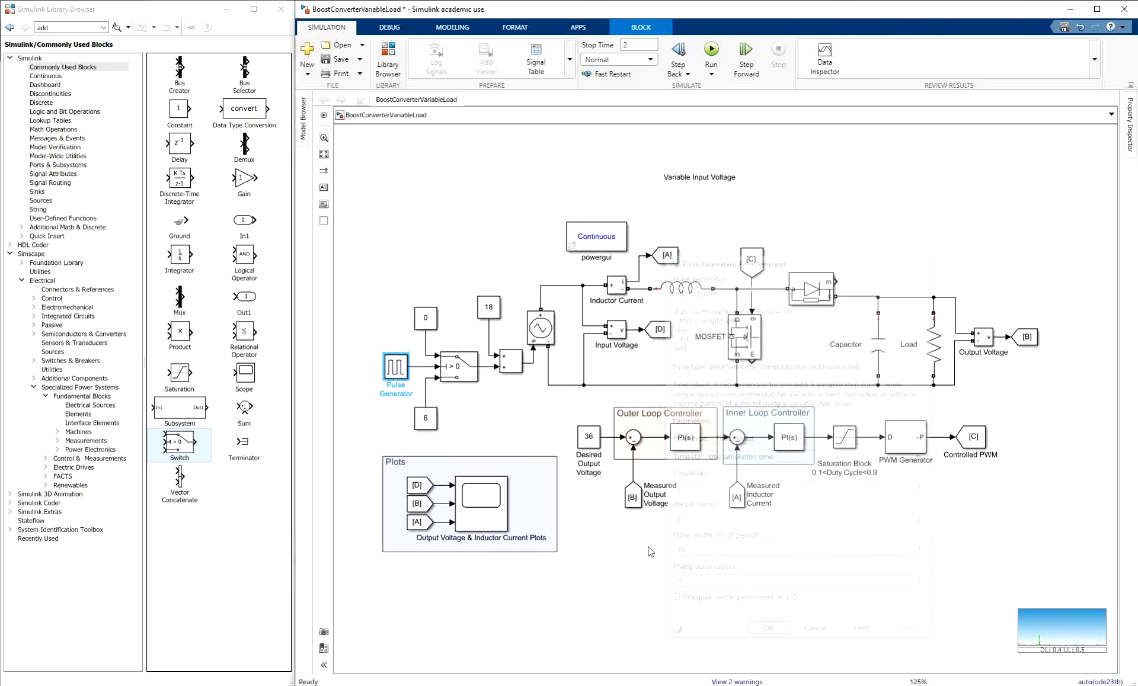
left_click(520, 419)
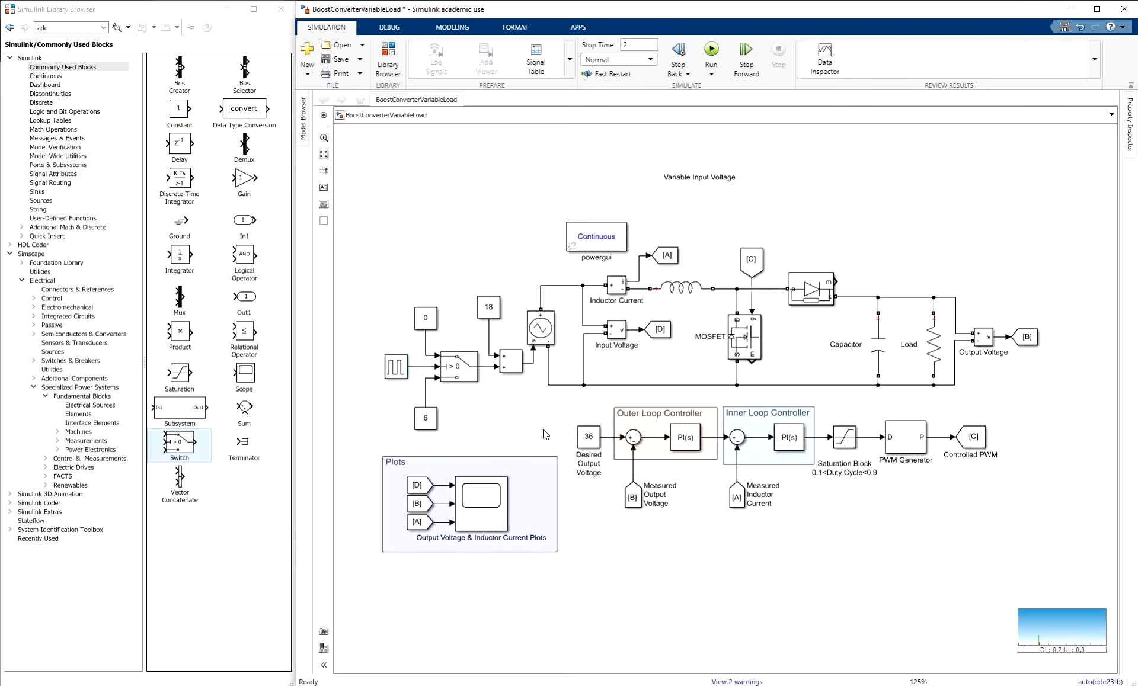
Examine how the switch chooses between the 0 and 6 constants and how the 18 constant is added to its output.
left_click(461, 369)
left_click(473, 406)
left_click(430, 416)
left_click(496, 419)
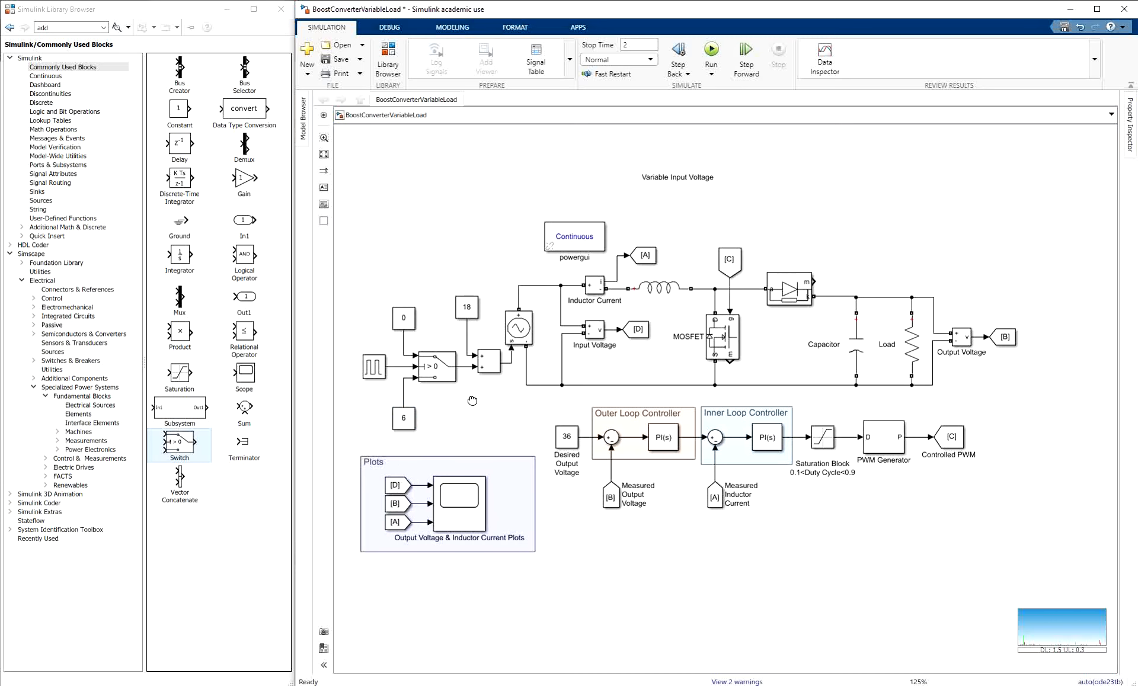
left_click(441, 371)
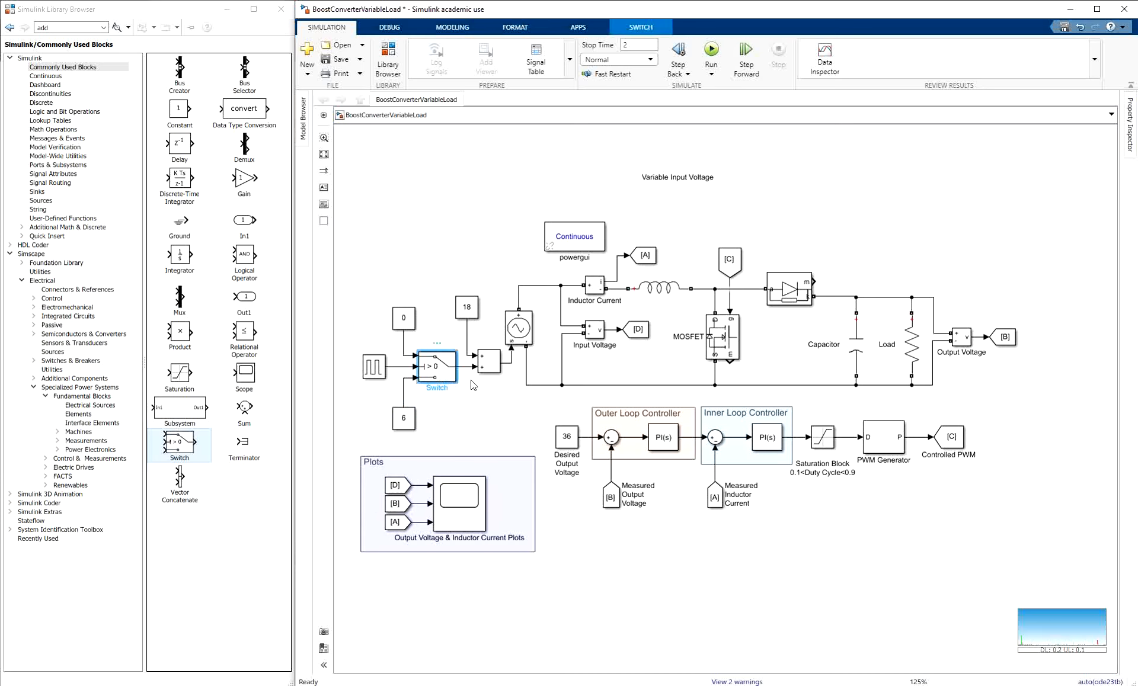
left_click(467, 309)
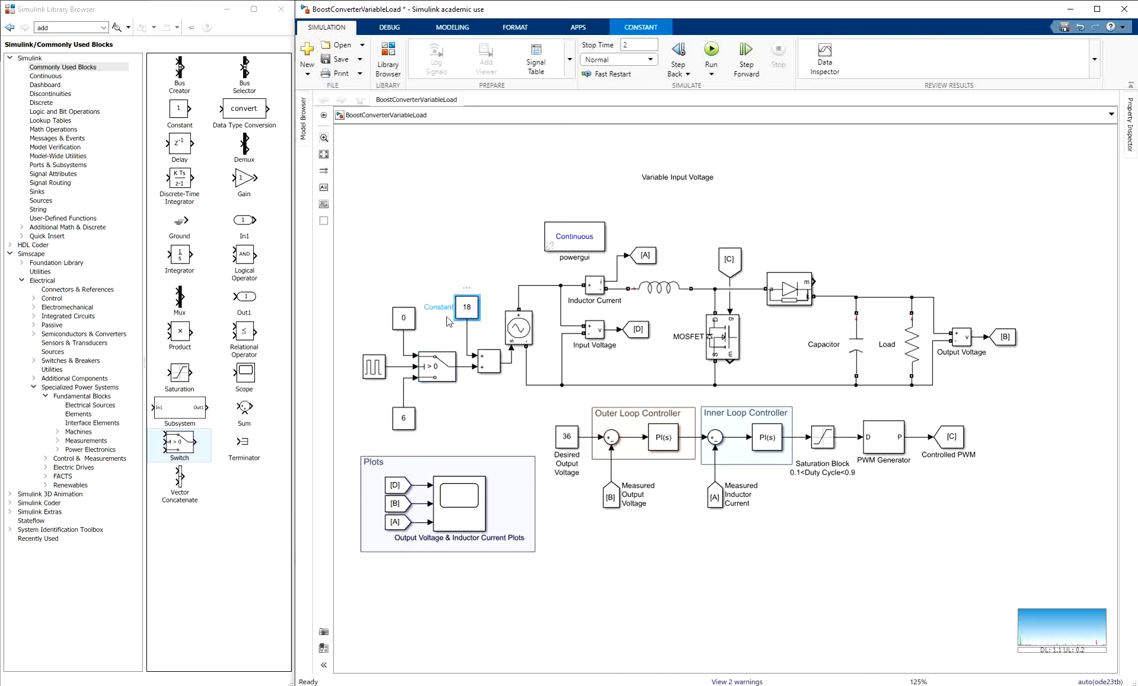
left_click(448, 330)
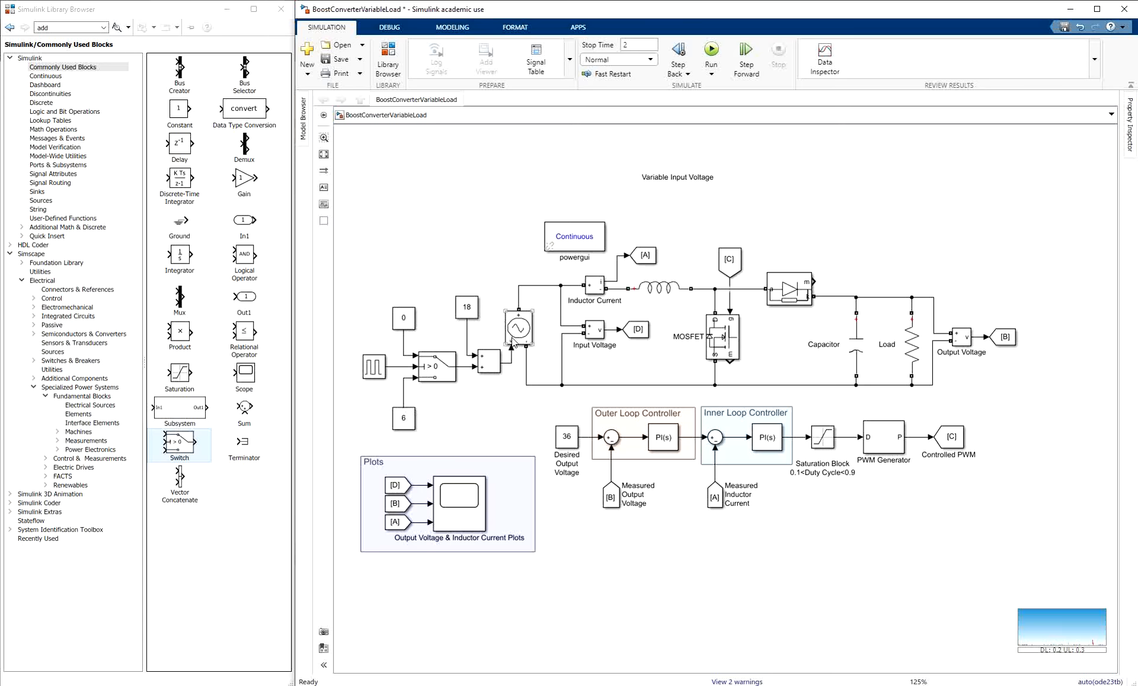
Trace the signal path from the pulse generator through the adder to the controlled voltage source and the Input Voltage measurement.
scroll(512, 342, "right", 1)
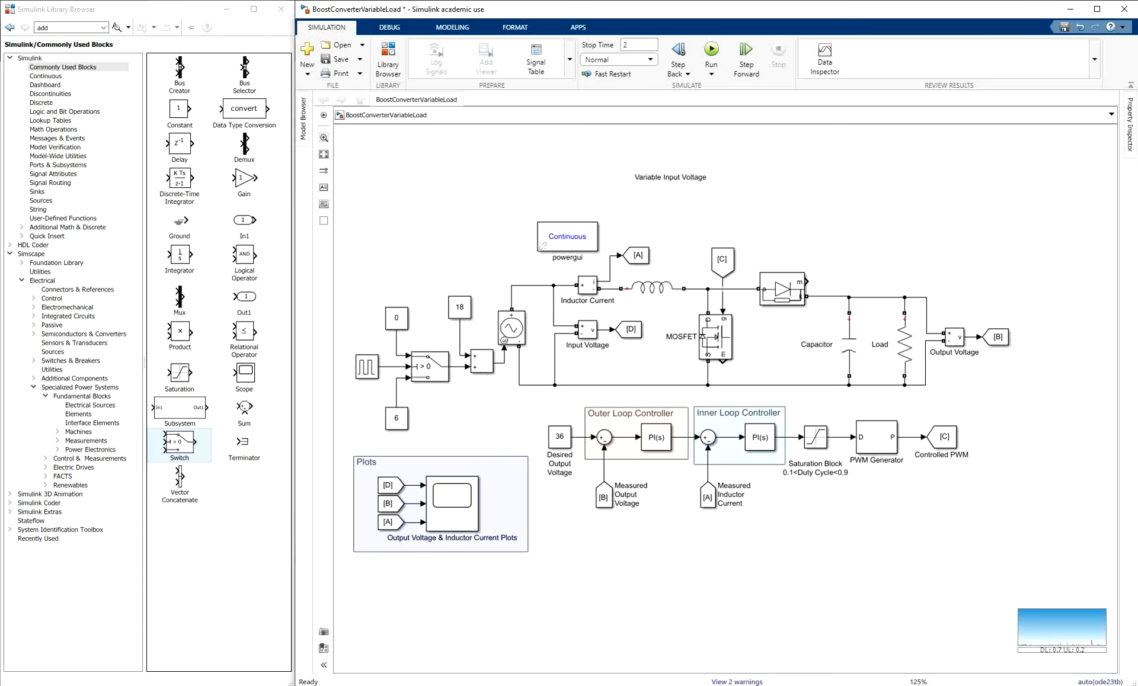
left_click(512, 329)
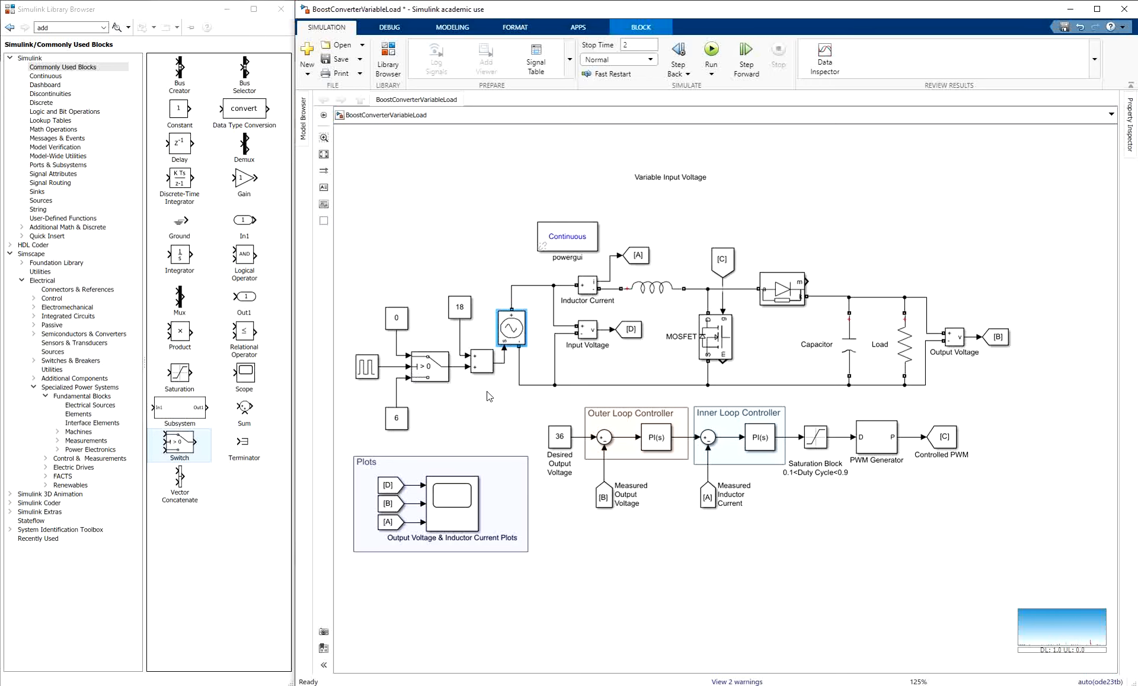
left_click(495, 395)
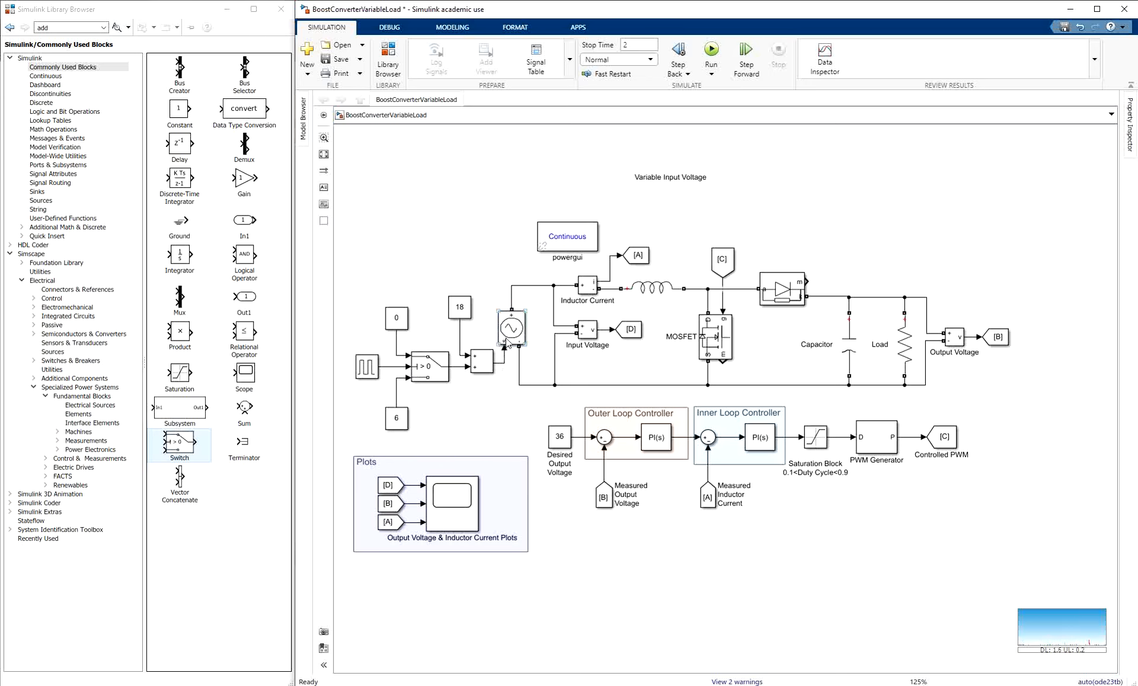
left_click_drag(482, 407, 505, 410)
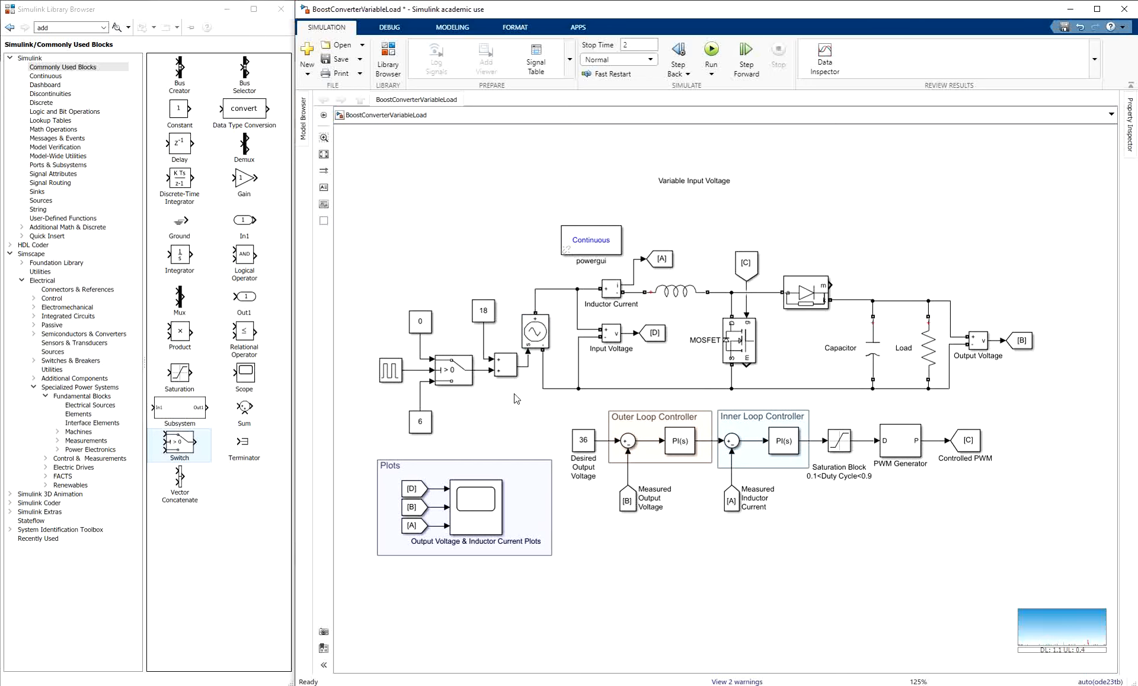
left_click(528, 336)
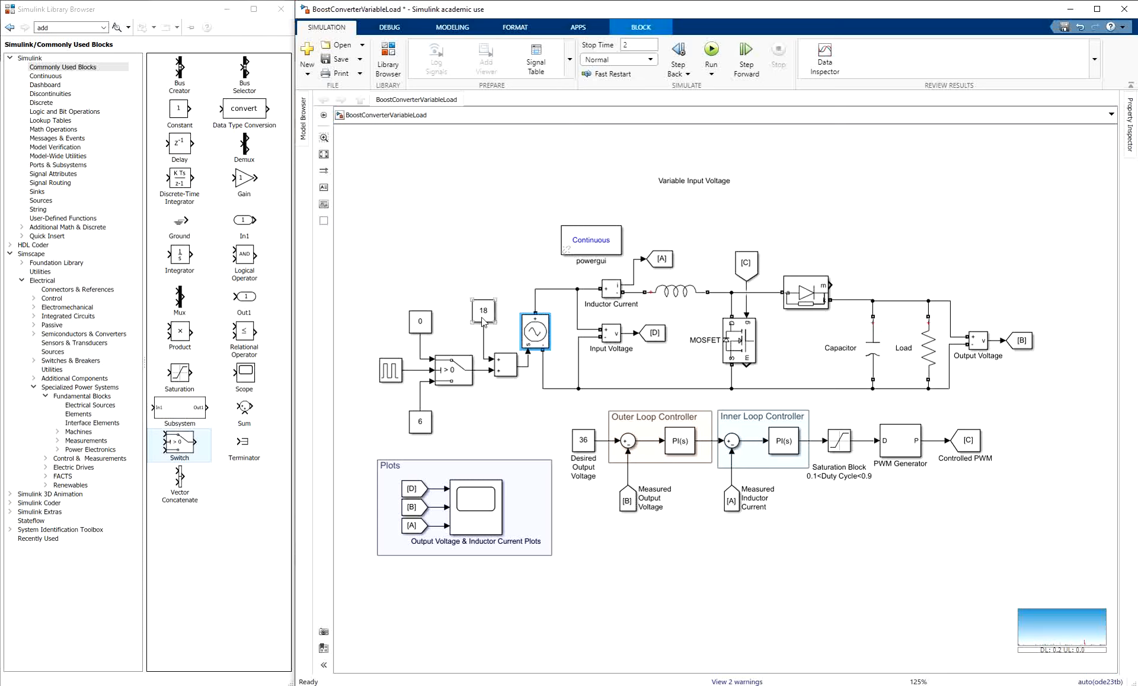
left_click(396, 375)
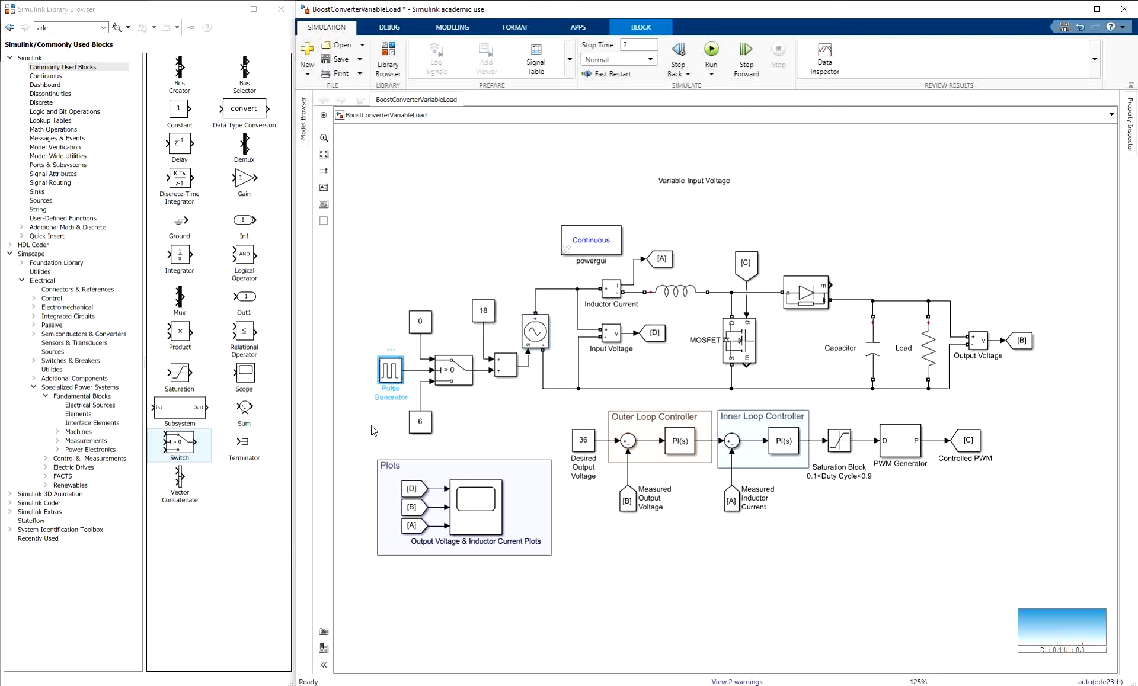
left_click(537, 335)
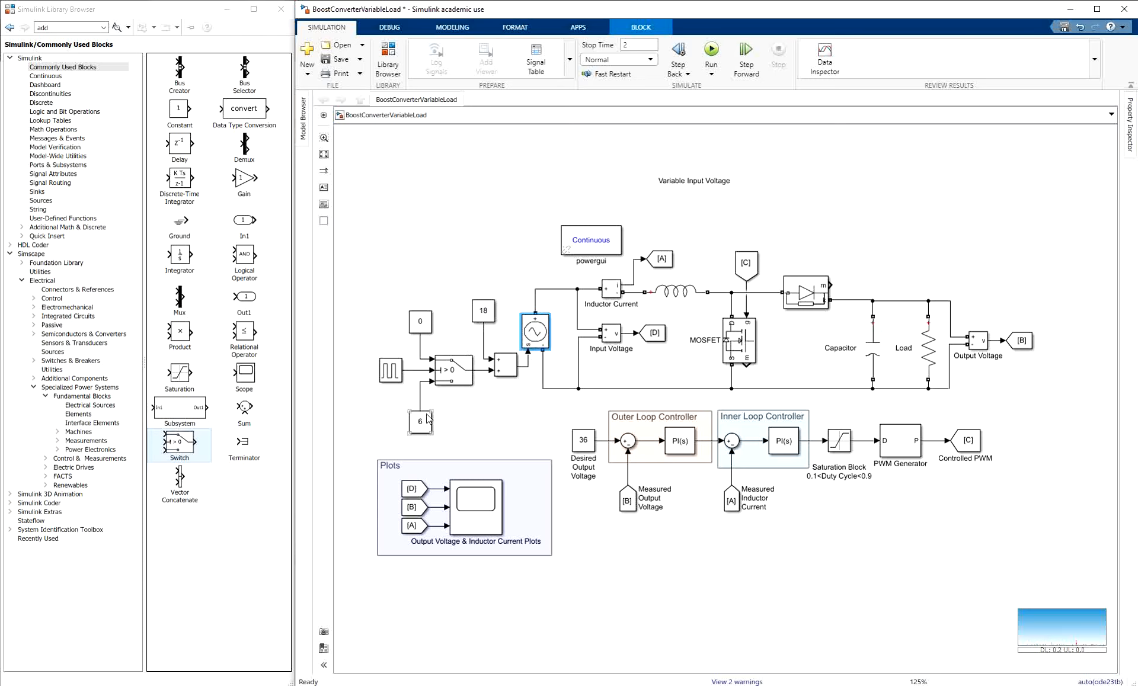
left_click(481, 457)
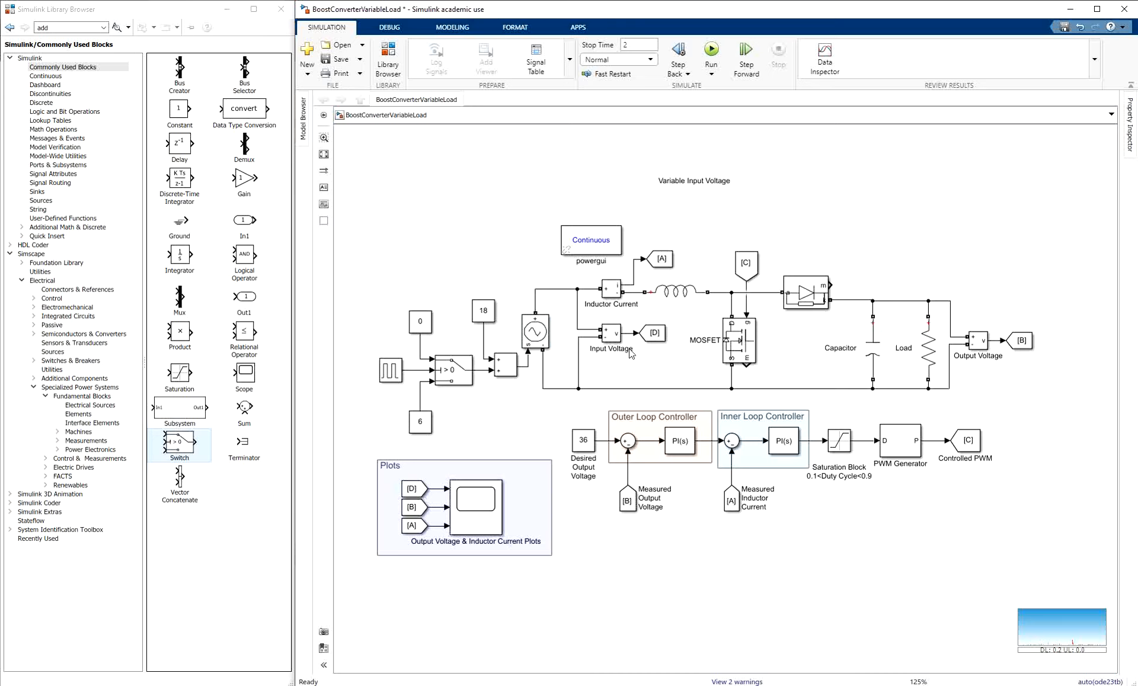
left_click(609, 337)
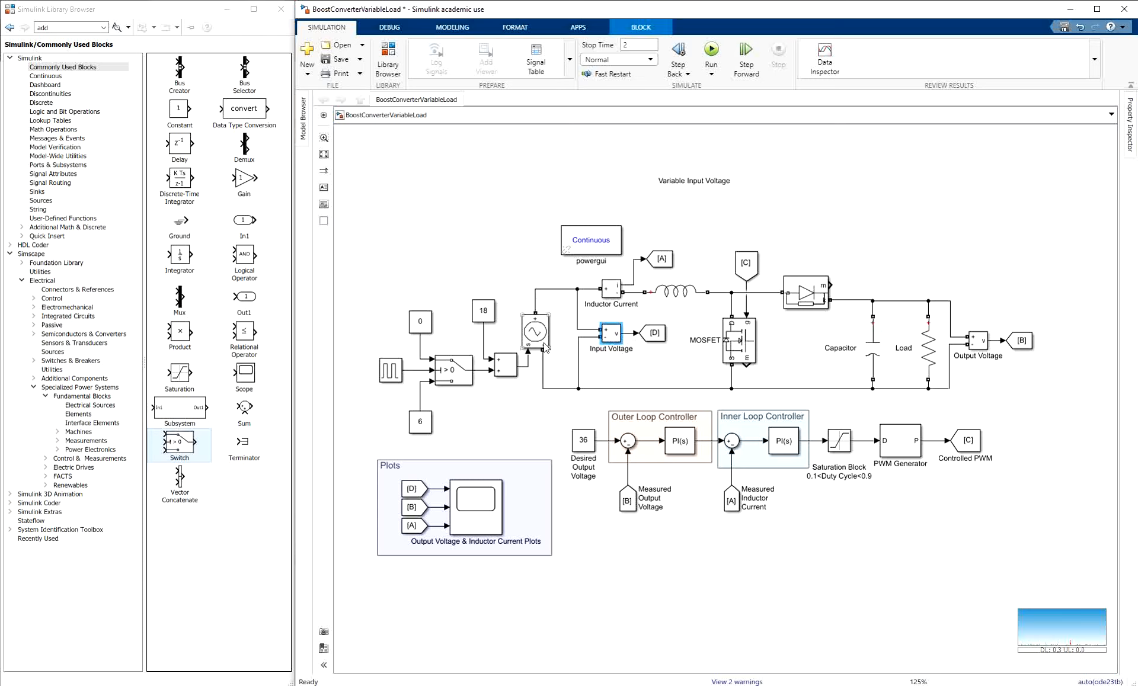
left_click(515, 451)
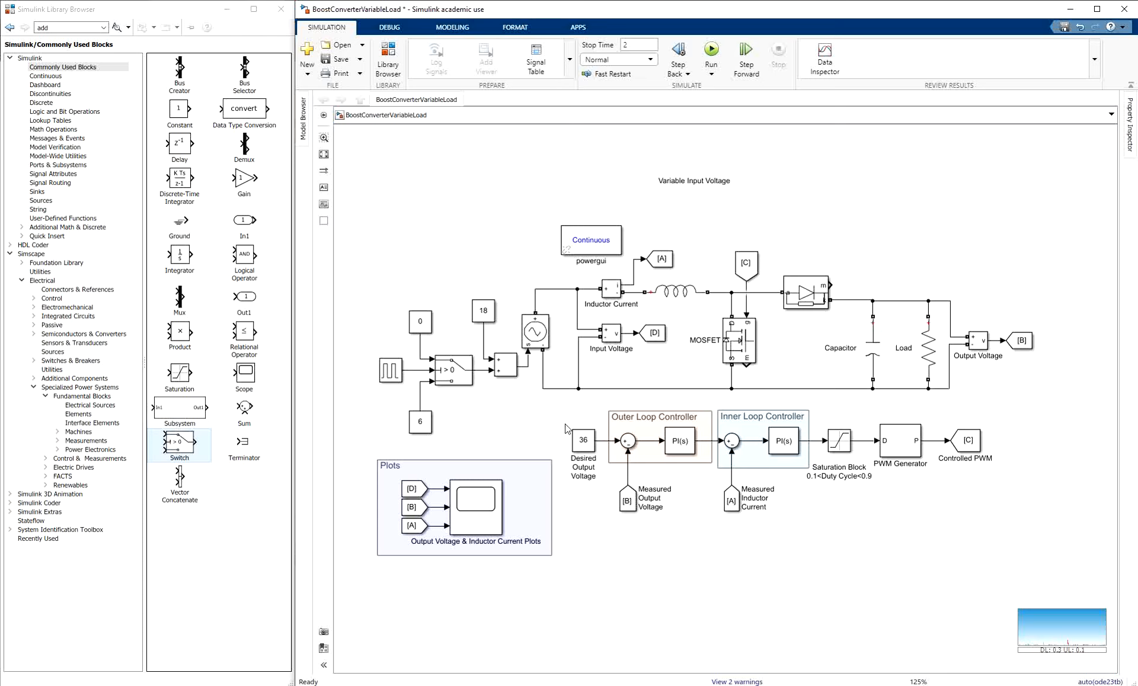
left_click(402, 514)
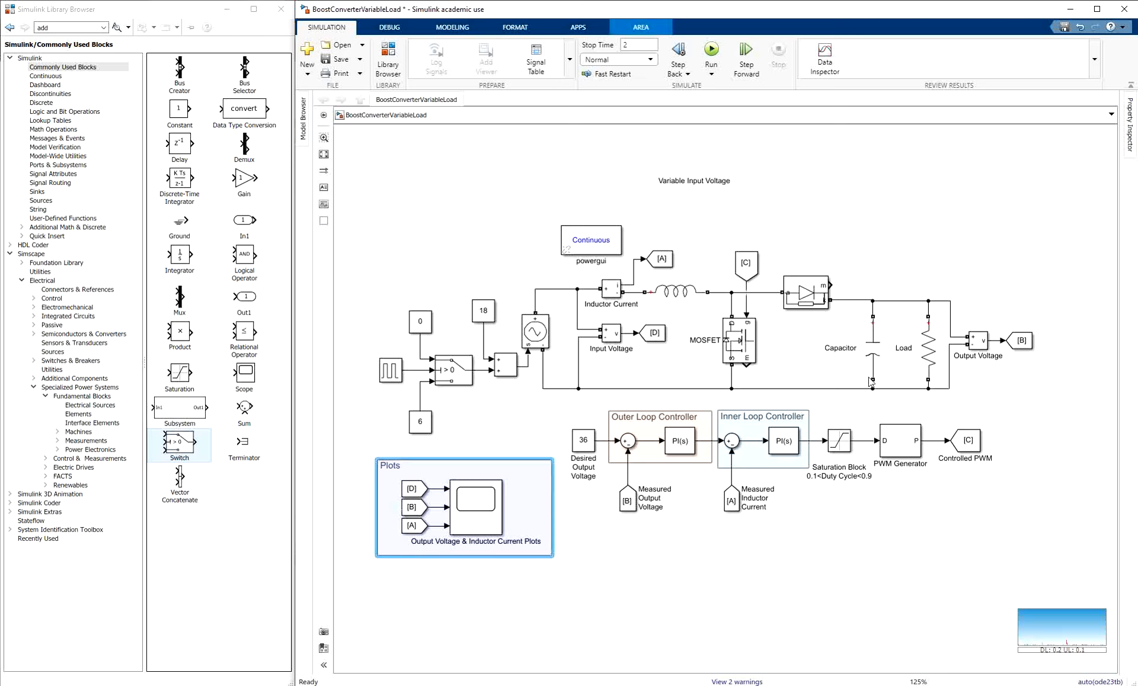
left_click(416, 527)
left_click(504, 439)
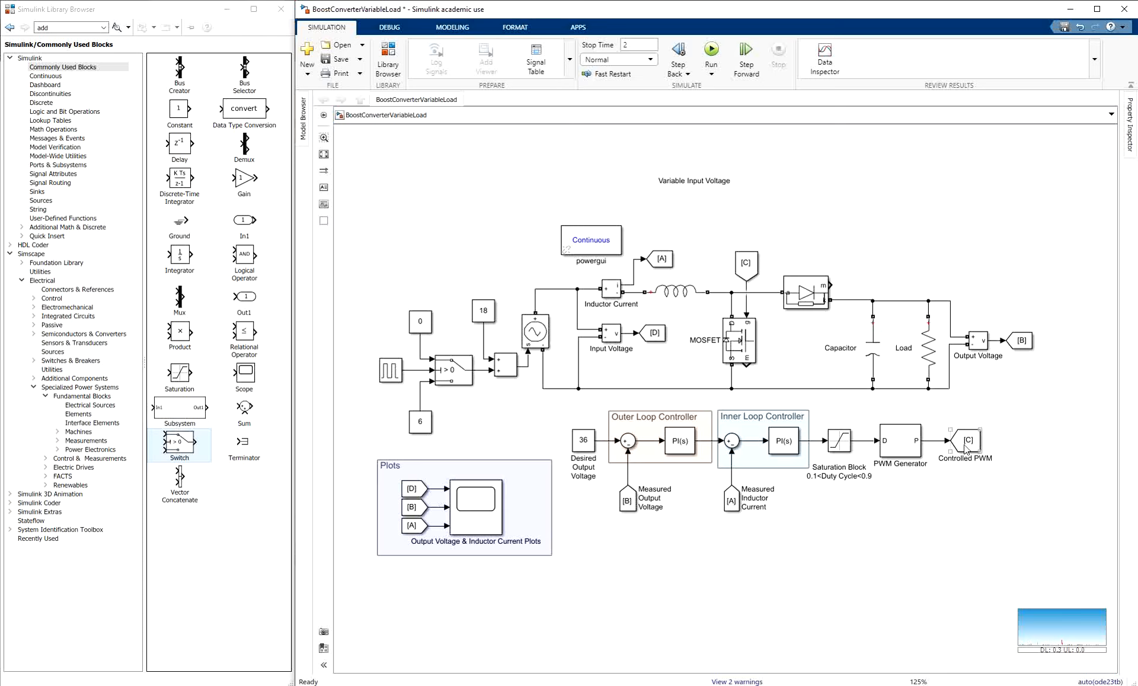
Run the simulation and open the Output Voltage & Inductor Current Plots scope.
left_click(634, 44)
left_click(597, 174)
left_click(711, 51)
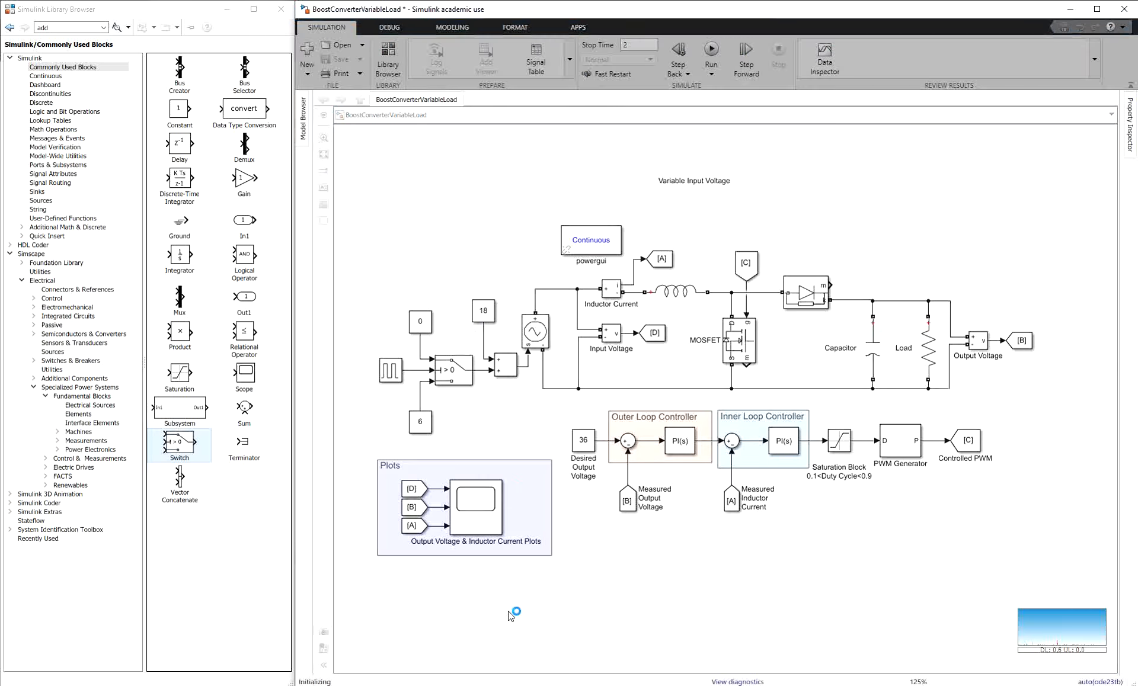
double_click(488, 511)
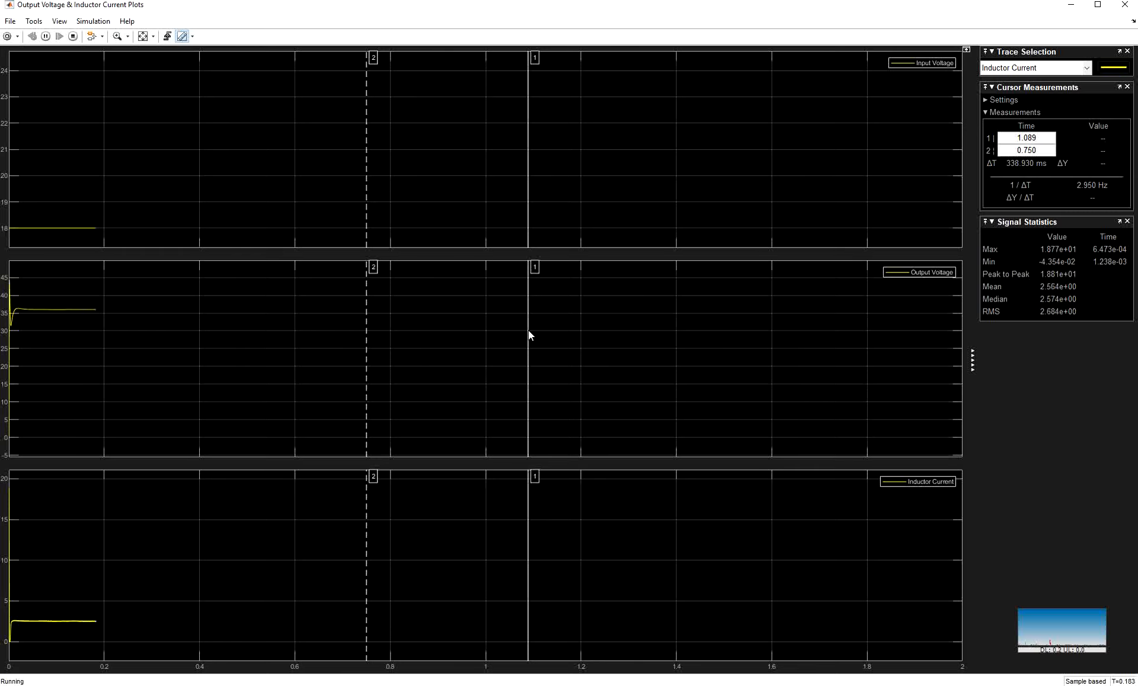
Measure the Output Voltage trace with cursor 1 at about 0.19 s and about 0.26 s.
left_click_drag(323, 336, 94, 336)
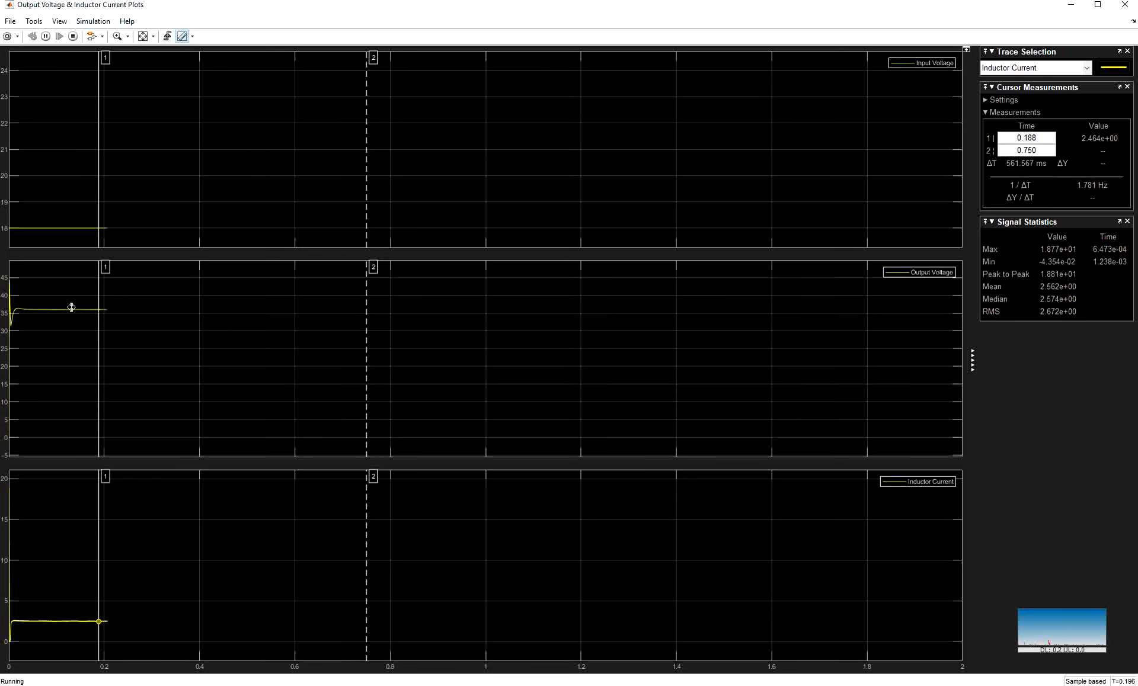
left_click(1016, 68)
left_click(1008, 93)
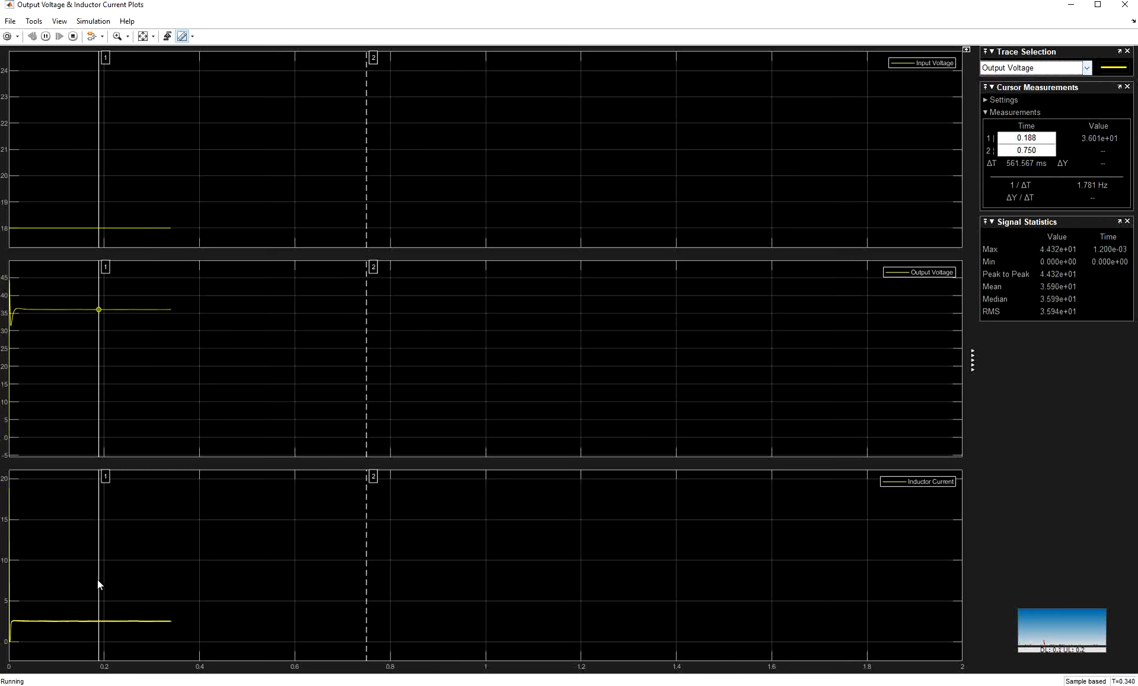
left_click_drag(98, 578, 131, 578)
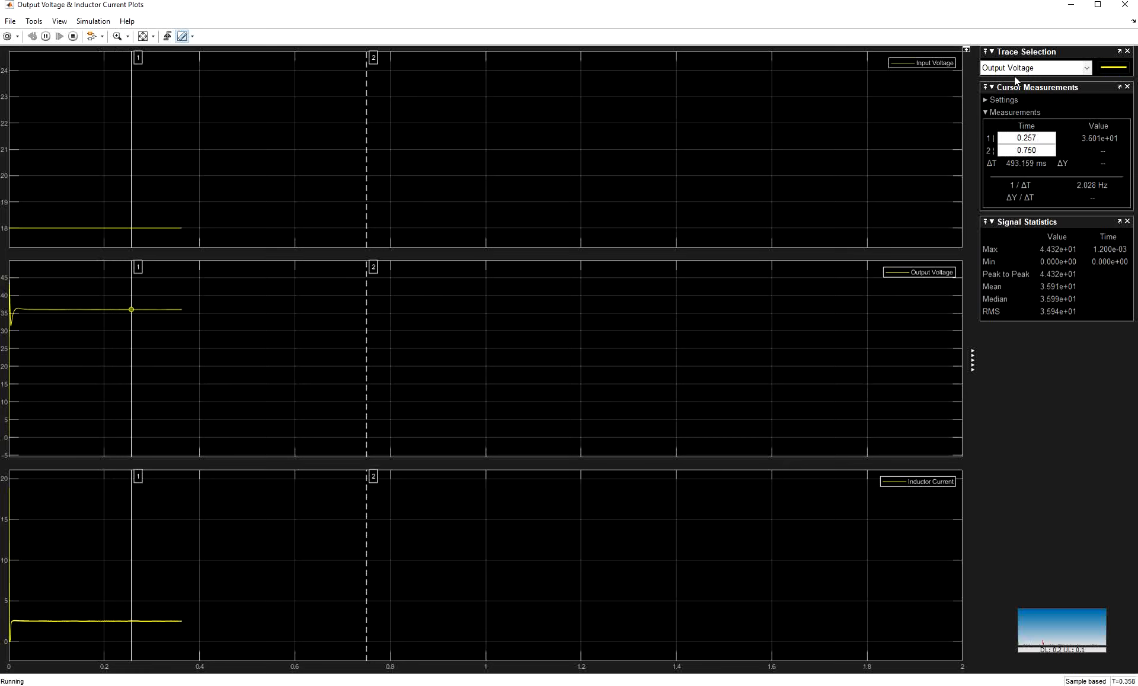
Switch the measured trace to Inductor Current and read it with cursor 1 at about 0.29 s.
left_click(1015, 69)
left_click(1008, 105)
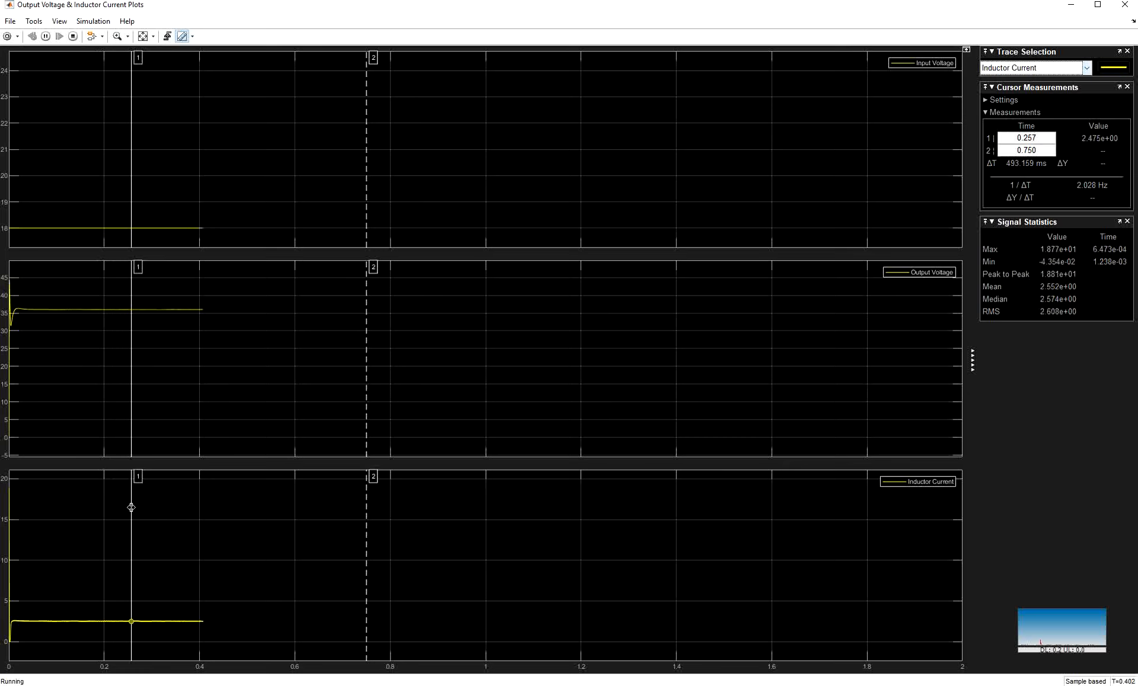
left_click_drag(131, 507, 149, 510)
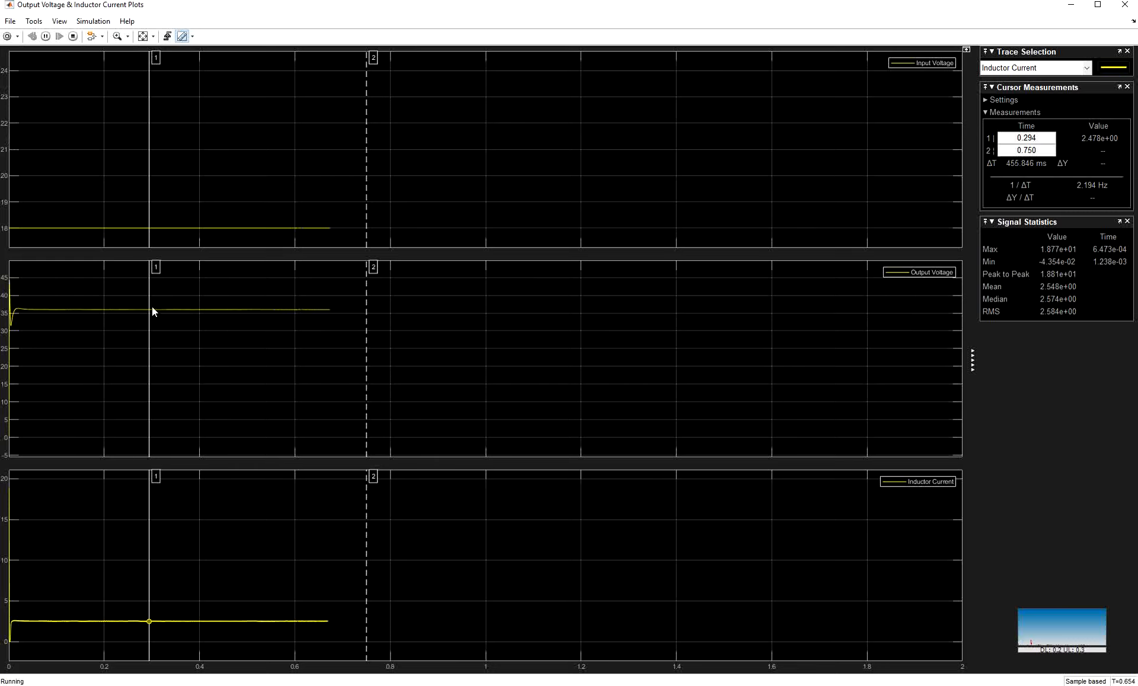
Measure the Inductor Current after the input voltage step with cursor 1 at about 1.14 s and about 1.09 s.
left_click_drag(147, 326, 556, 335)
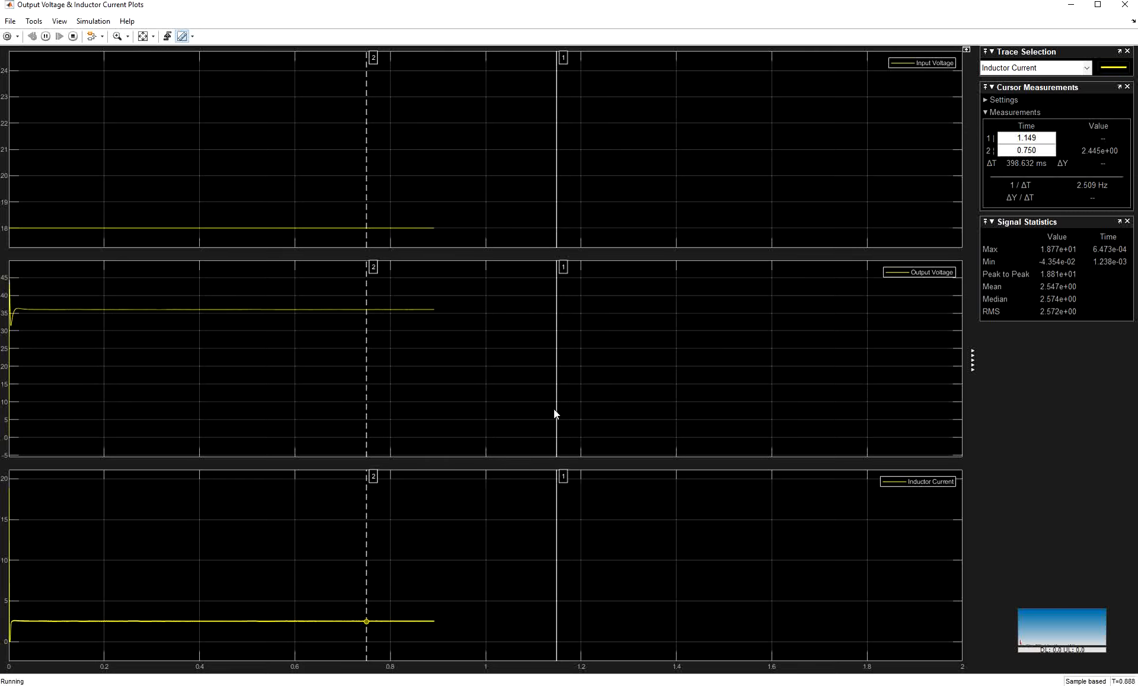
left_click_drag(556, 409, 550, 408)
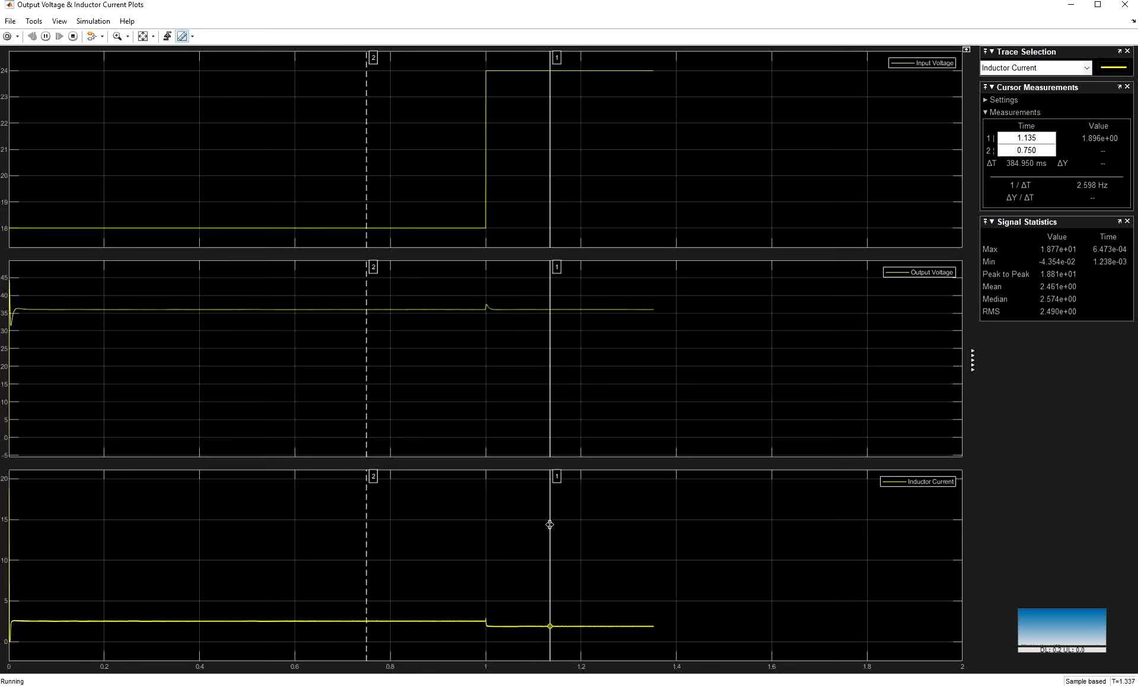
left_click_drag(550, 525, 529, 536)
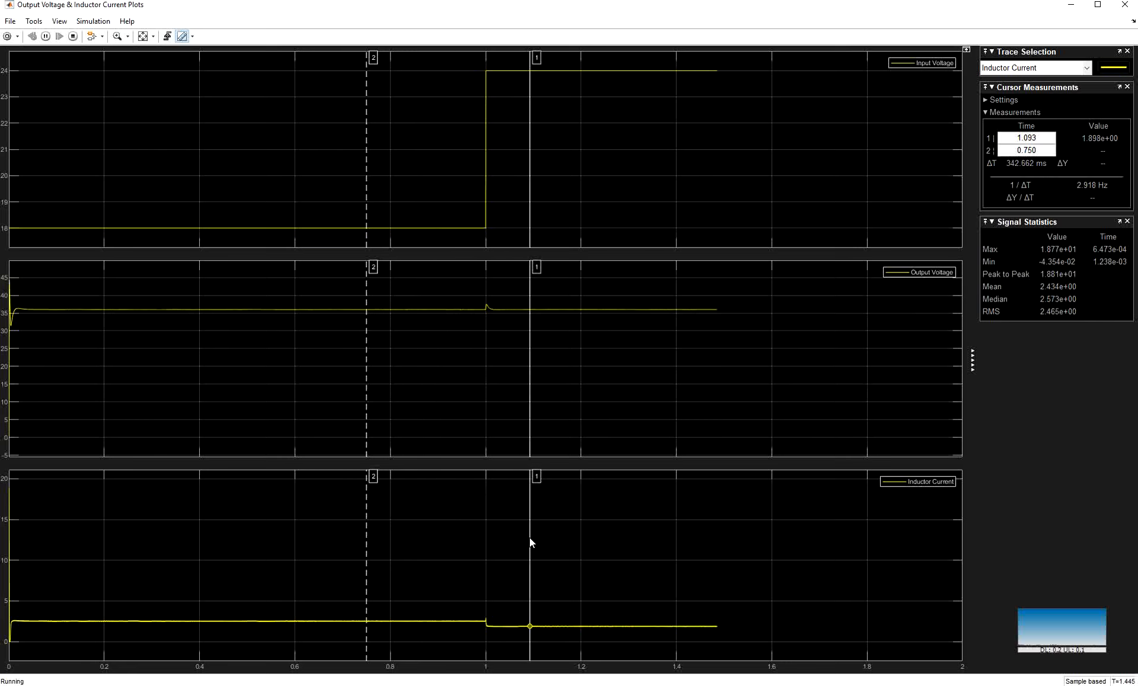